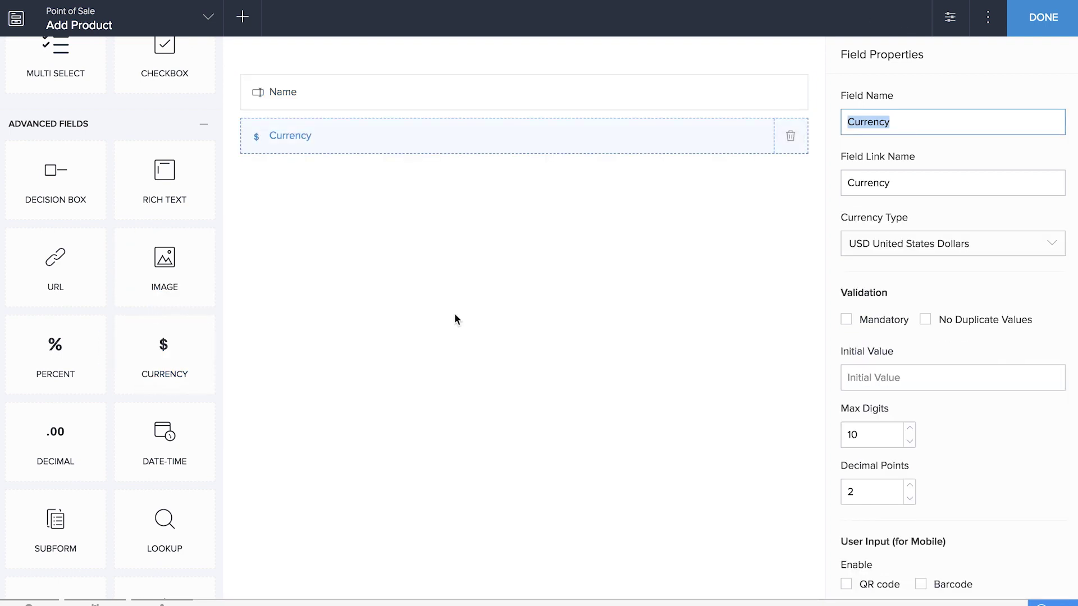
# Step: Rename the currency field as Unit Price, add a number field named Quantity Available, and finish editing the Add Product form
pyautogui.press('BackSpace')
pyautogui.write('Unit Price')
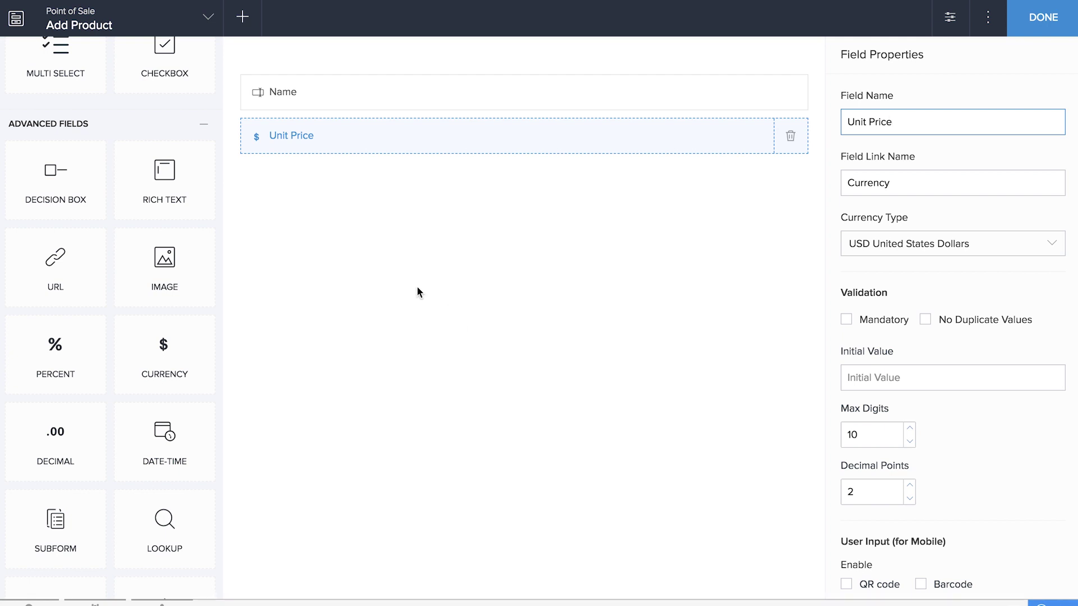
pyautogui.scroll(9, 69, 317)
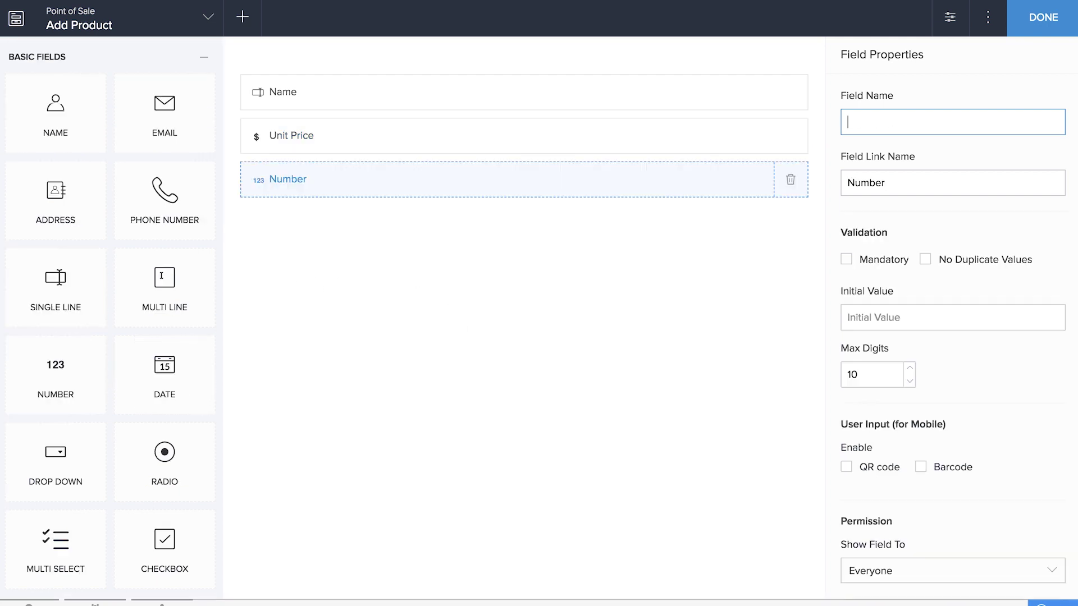
pyautogui.write('Quantity Available')
pyautogui.click(1050, 24)
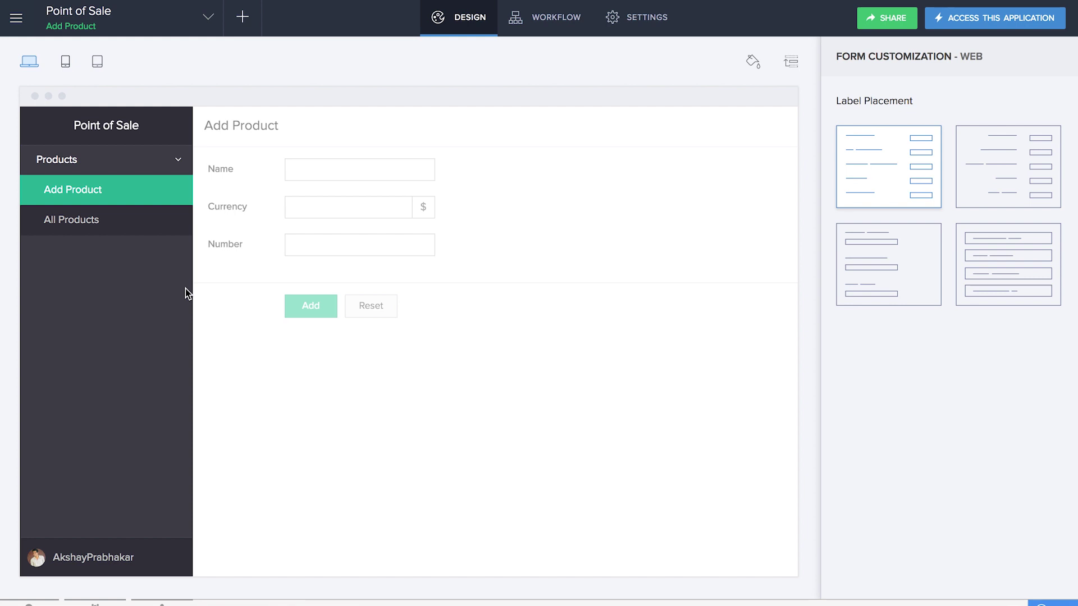
# Step: Create a new blank form named Add Discount from scratch
pyautogui.click(243, 17)
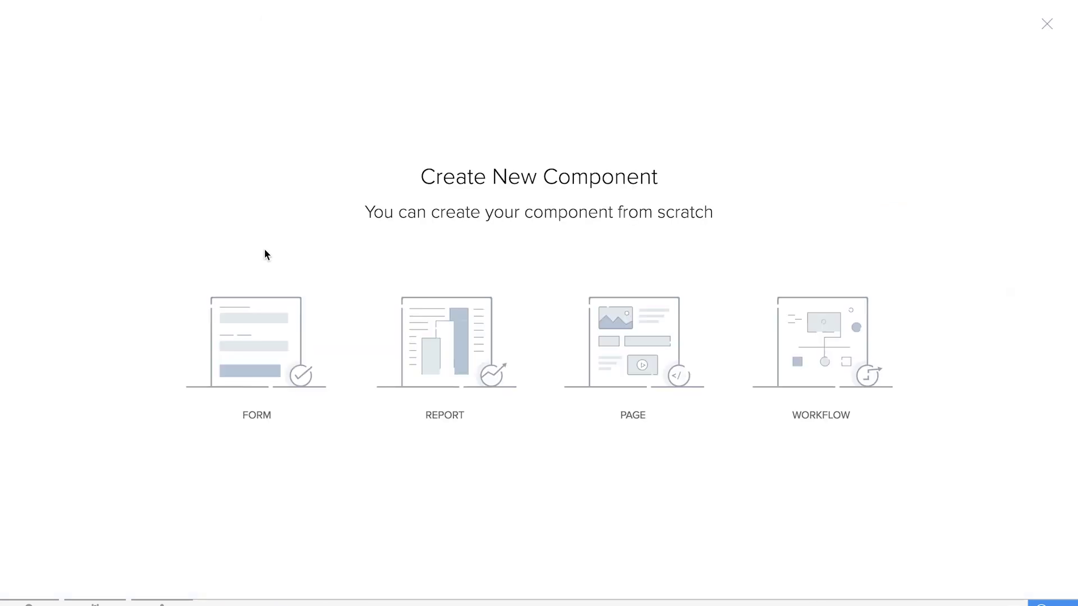
pyautogui.click(266, 313)
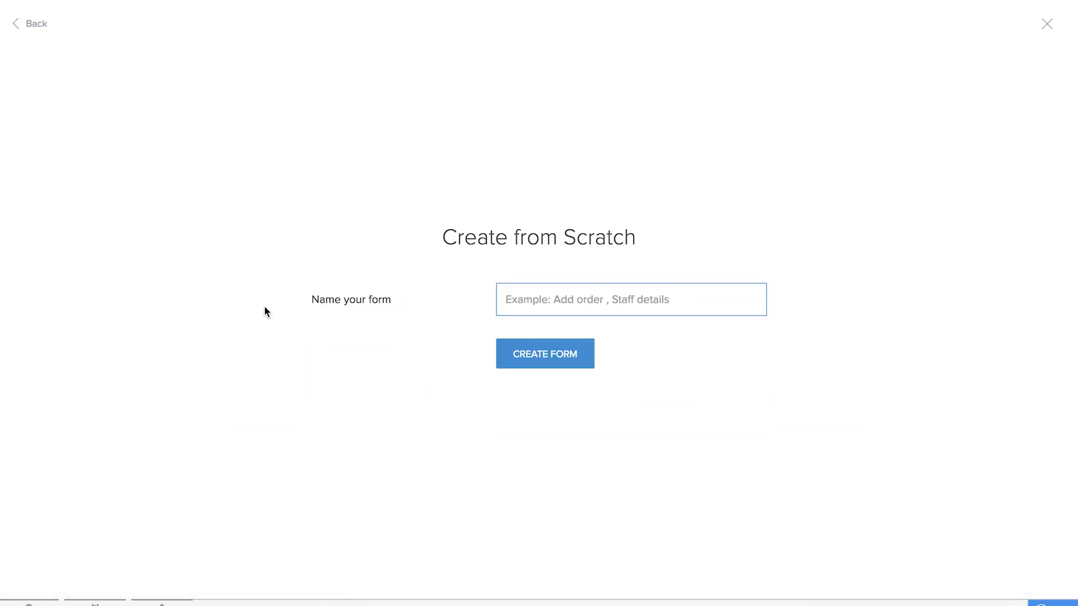
pyautogui.write('Add Discount')
pyautogui.press('Return')
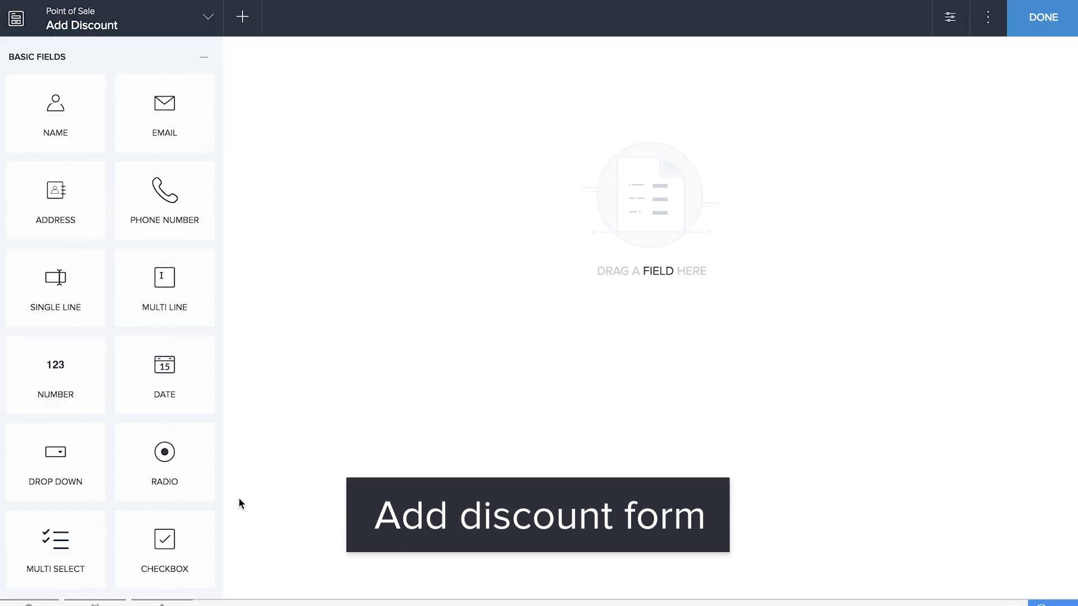
# Step: Add a Product lookup field linked to the Add Product form's Name field, plus a percent field named Discount
pyautogui.scroll(-10, 171, 436)
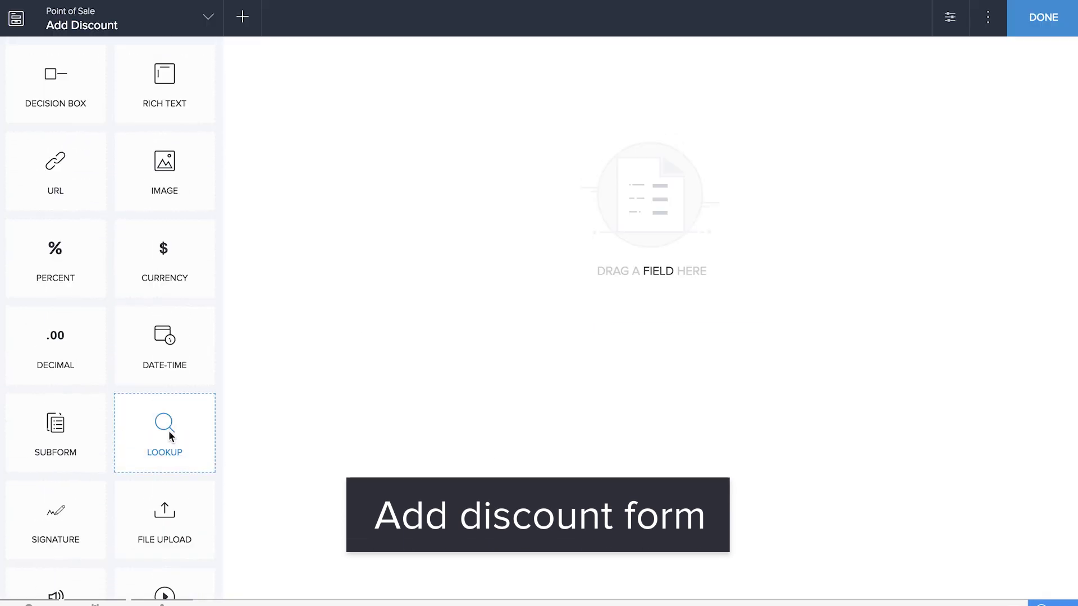
pyautogui.moveTo(169, 436); pyautogui.dragTo(398, 288)
pyautogui.click(541, 248)
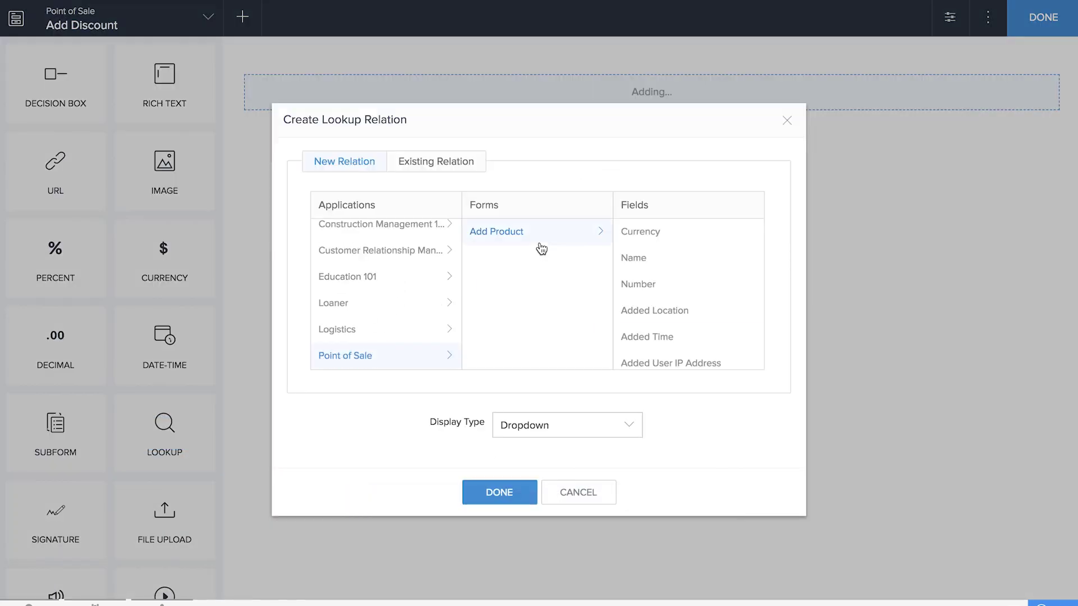
pyautogui.scroll(-3, 640, 275)
pyautogui.scroll(3, 640, 273)
pyautogui.click(642, 273)
pyautogui.click(499, 486)
pyautogui.moveTo(42, 245); pyautogui.dragTo(412, 301)
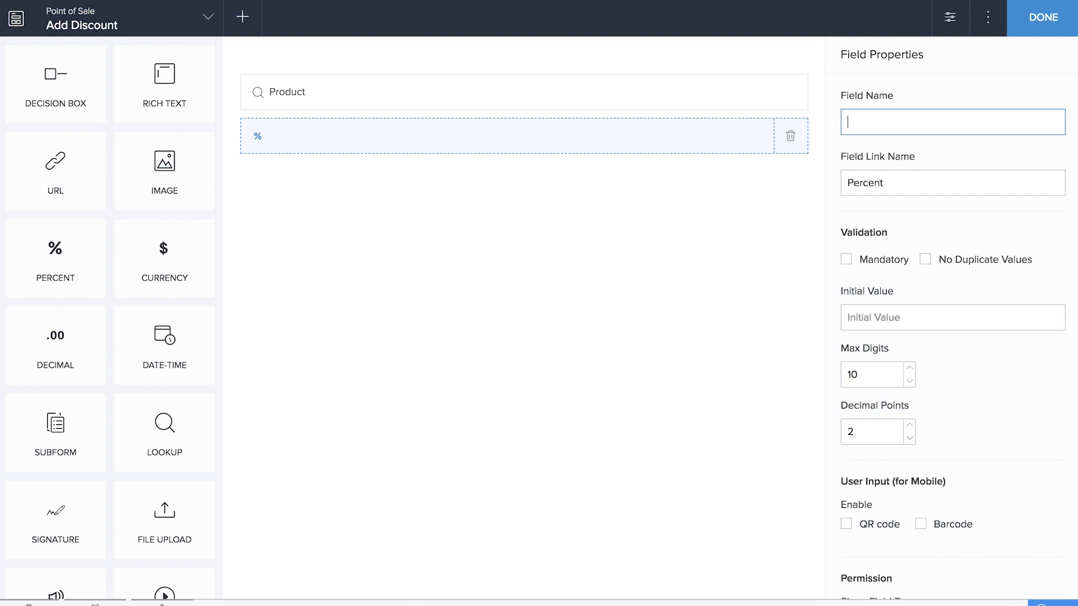
pyautogui.write('Discount')
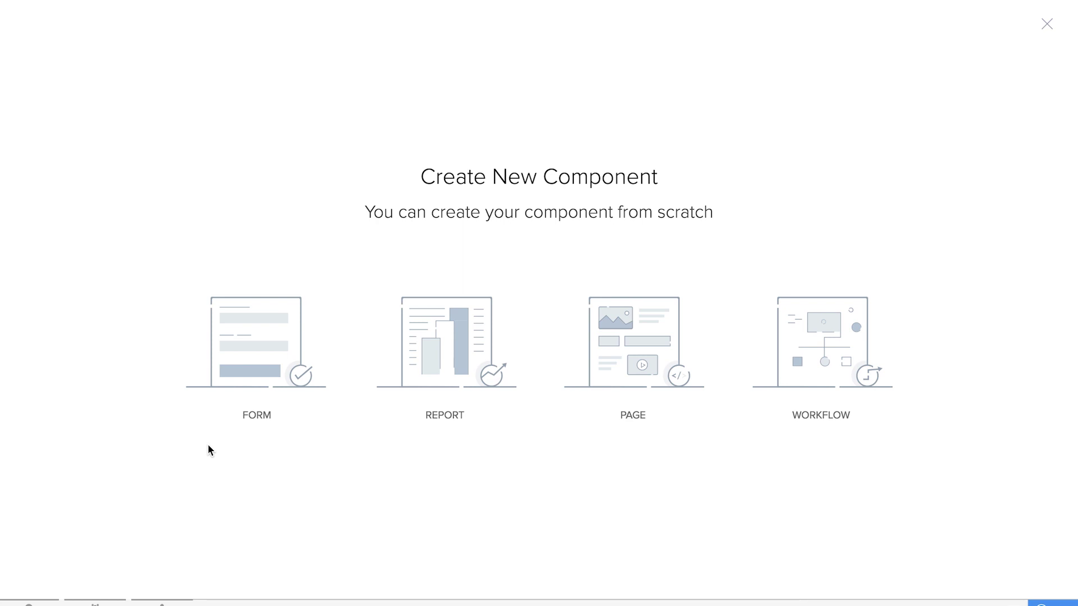
# Step: Create a new blank form named Add Invoice
pyautogui.click(231, 361)
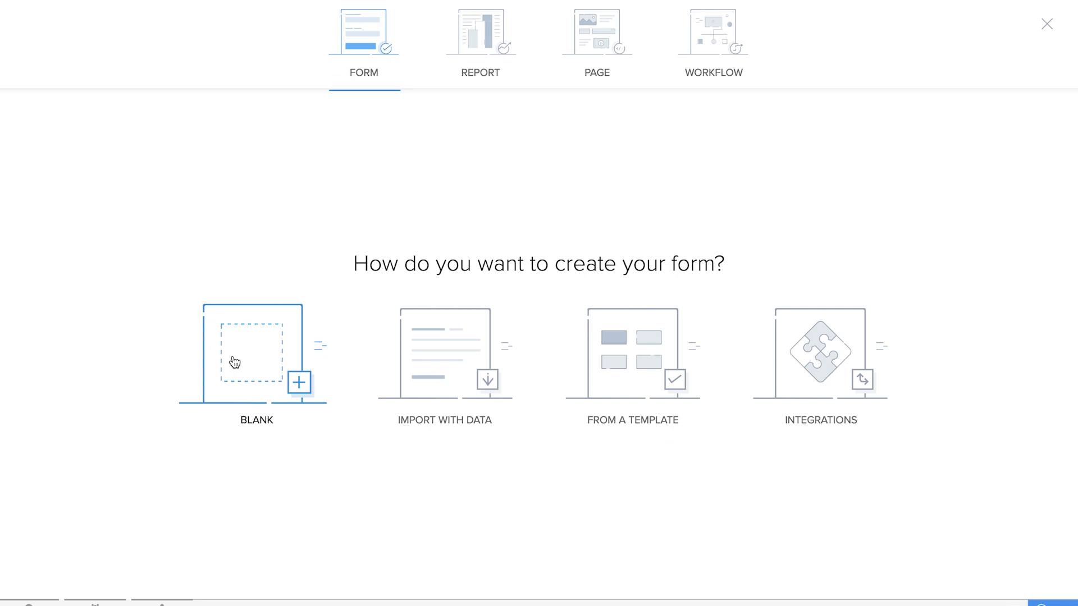
pyautogui.click(234, 361)
pyautogui.write('Add I')
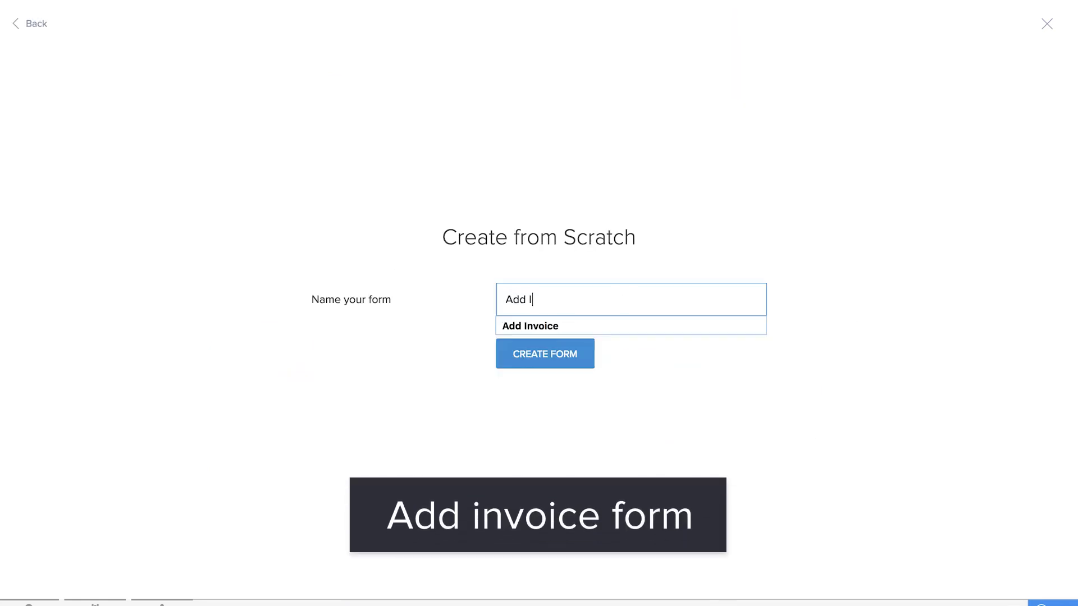
pyautogui.write('nvoice')
pyautogui.press('Return')
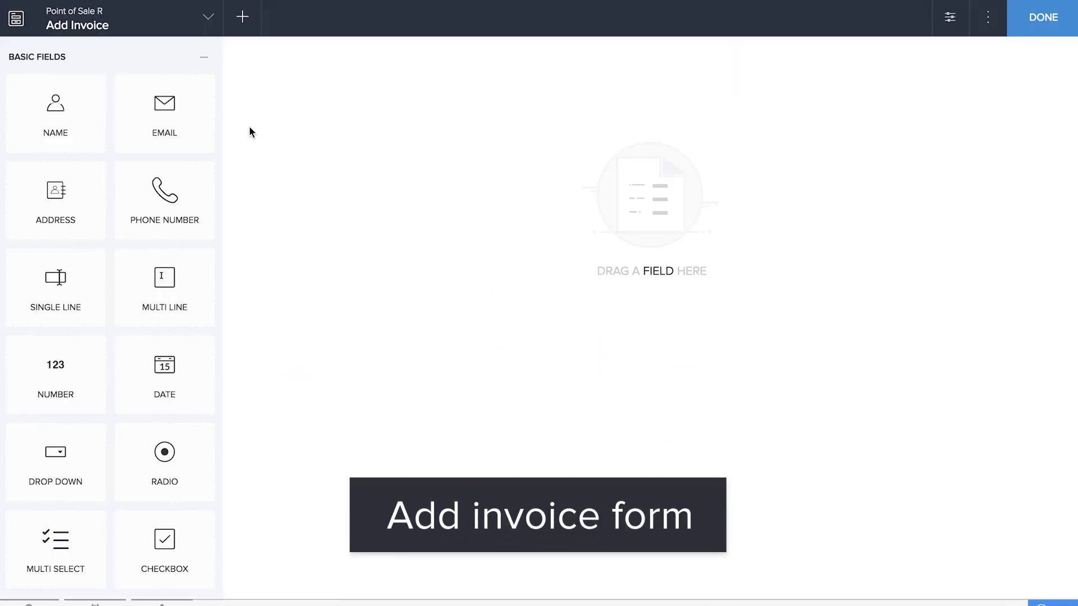
# Step: Add a name field called Customer Name and a subform named Items to the Add Invoice form
pyautogui.moveTo(77, 126); pyautogui.dragTo(498, 130)
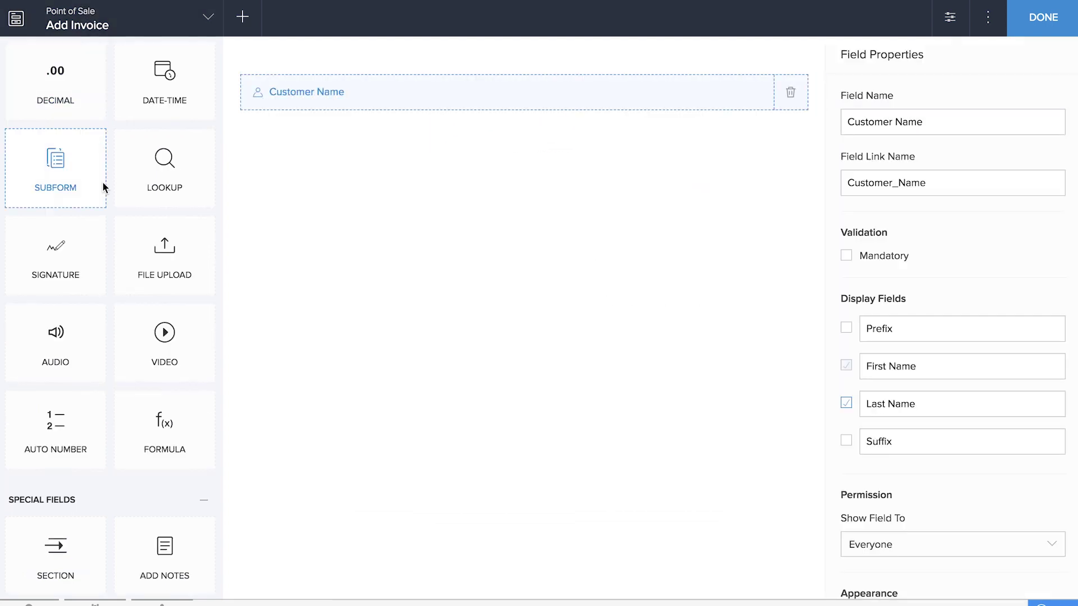
pyautogui.moveTo(44, 141); pyautogui.dragTo(370, 298)
pyautogui.click(499, 355)
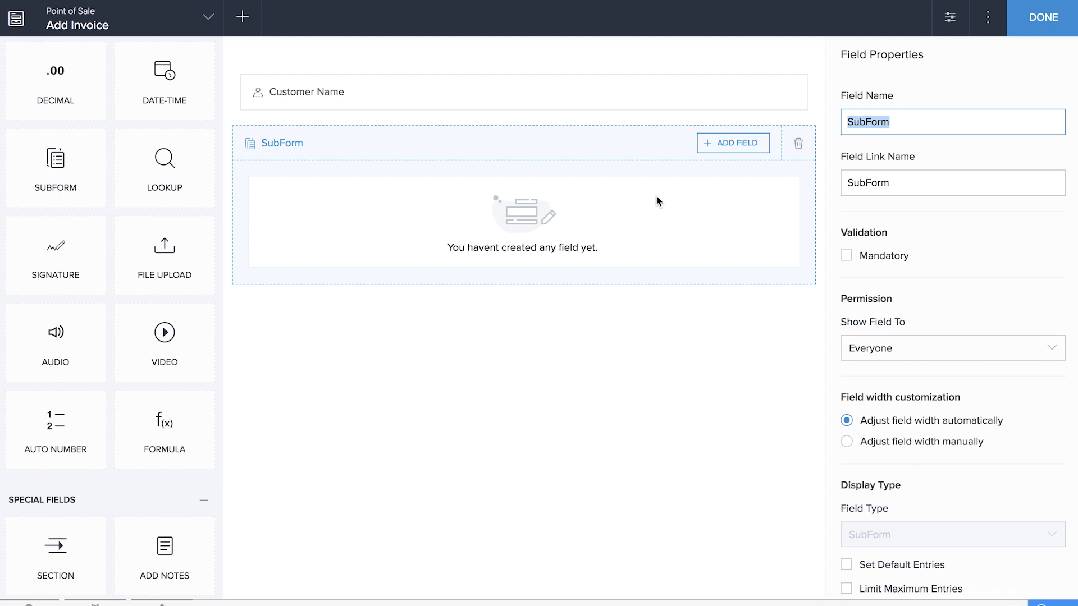
pyautogui.press('BackSpace')
pyautogui.write('Items')
pyautogui.click(589, 392)
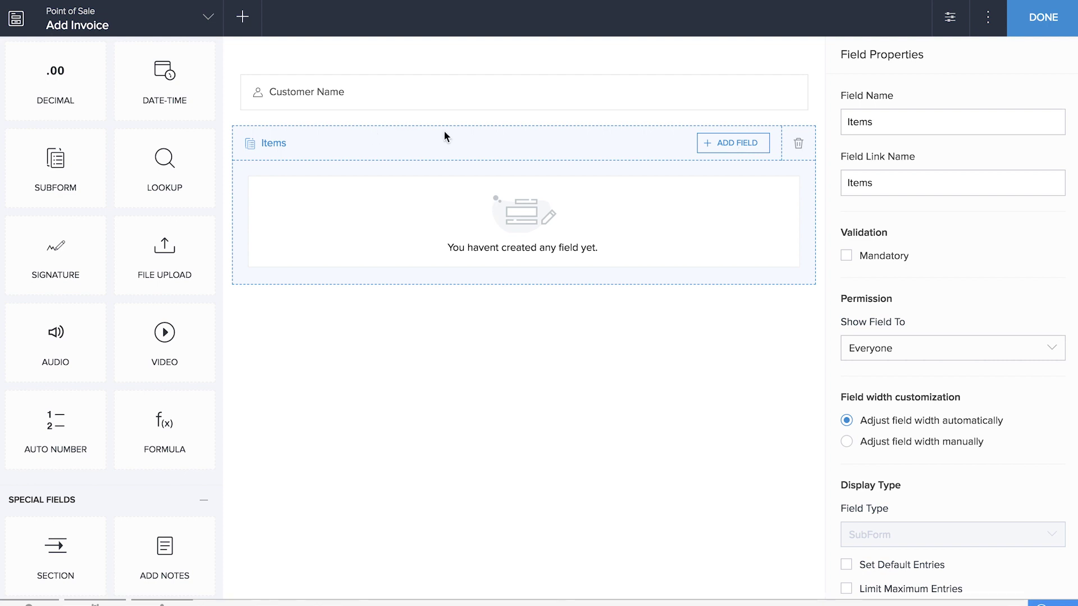
# Step: Add a Product lookup field to the Items subform, linked to the Name field of the Add Product form
pyautogui.click(741, 144)
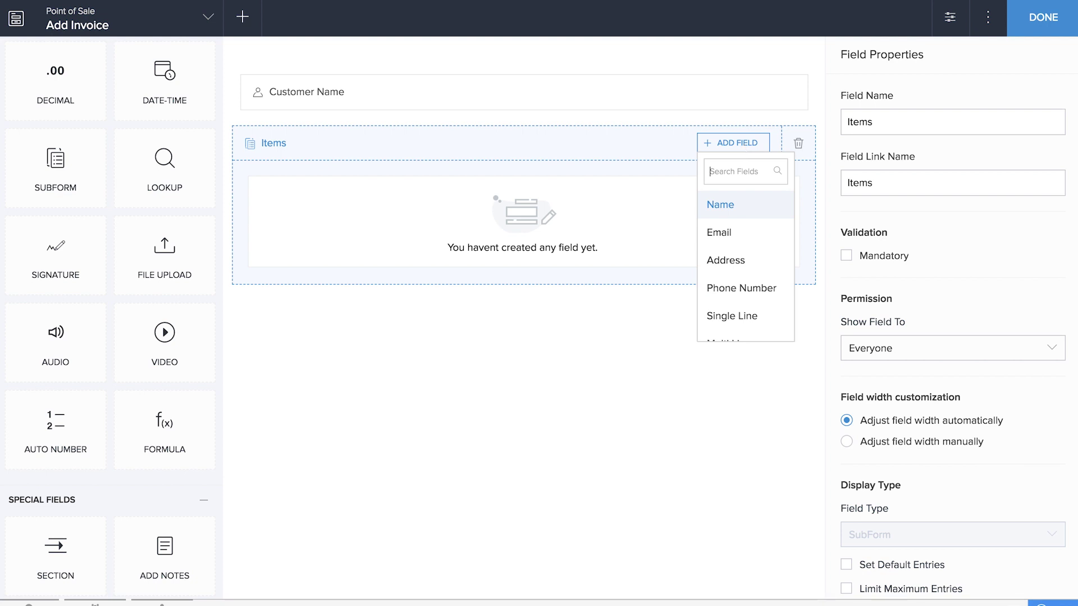
pyautogui.write('Loo')
pyautogui.click(723, 204)
pyautogui.click(531, 272)
pyautogui.click(656, 267)
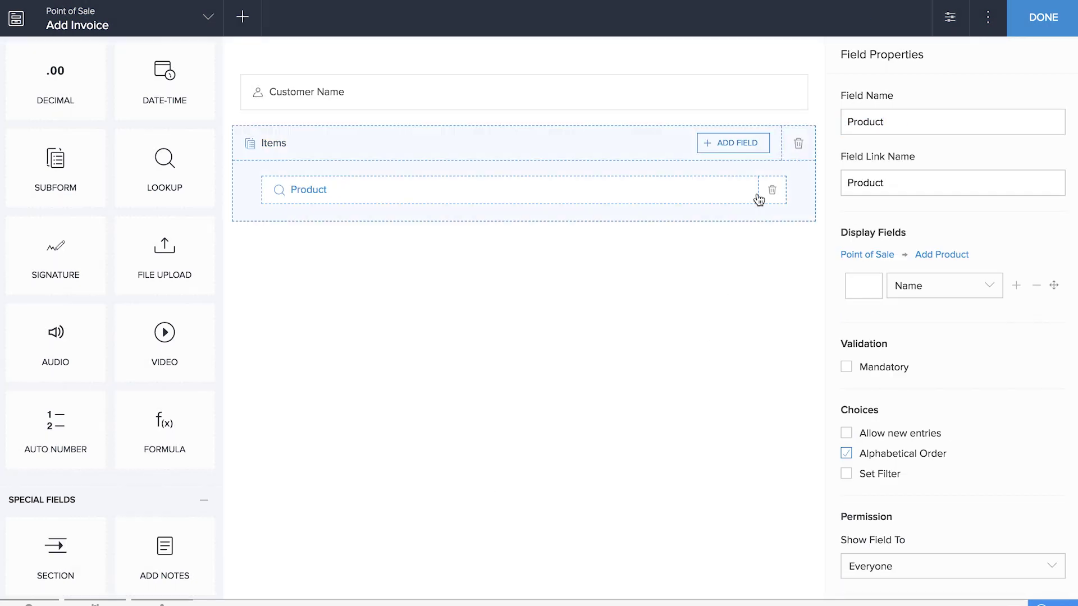
# Step: Add a number field named Quantity to the Items subform
pyautogui.click(735, 143)
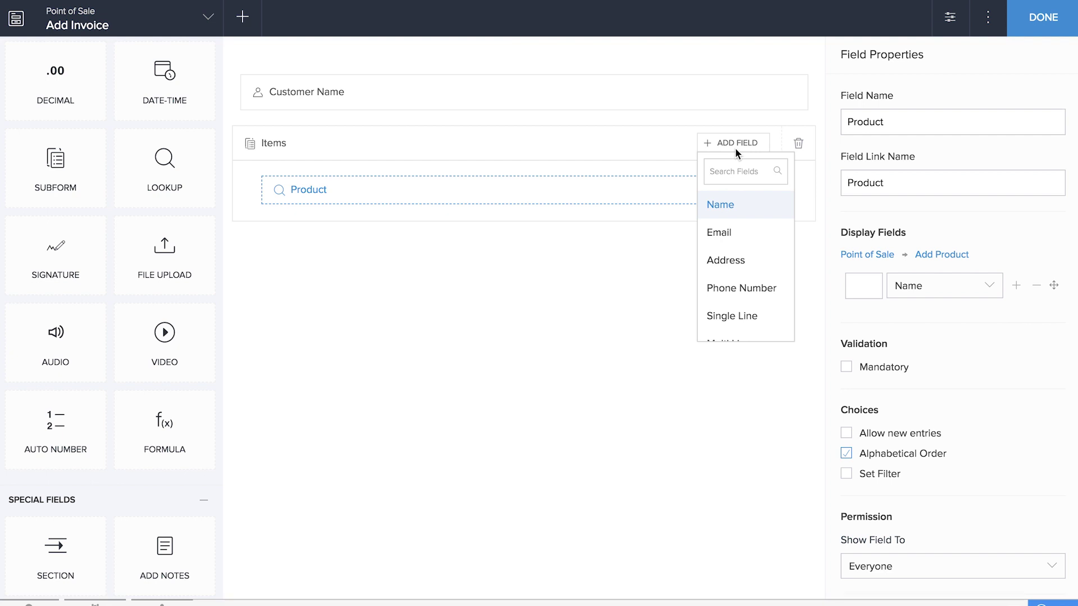
pyautogui.write('Num')
pyautogui.click(724, 232)
pyautogui.press('BackSpace')
pyautogui.write('Quantity')
# Step: Add a currency field named Unit Price to the Items subform
pyautogui.click(741, 143)
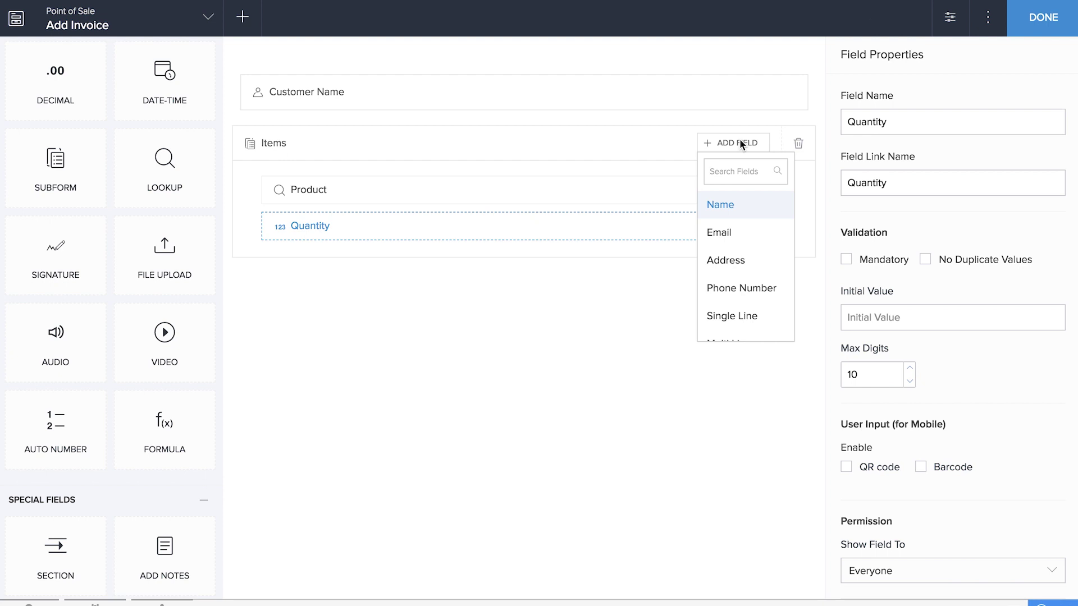
pyautogui.write('Curr')
pyautogui.press('Return')
pyautogui.write('Unit Price')
# Step: Add a percent field named Discount to the Items subform
pyautogui.click(738, 144)
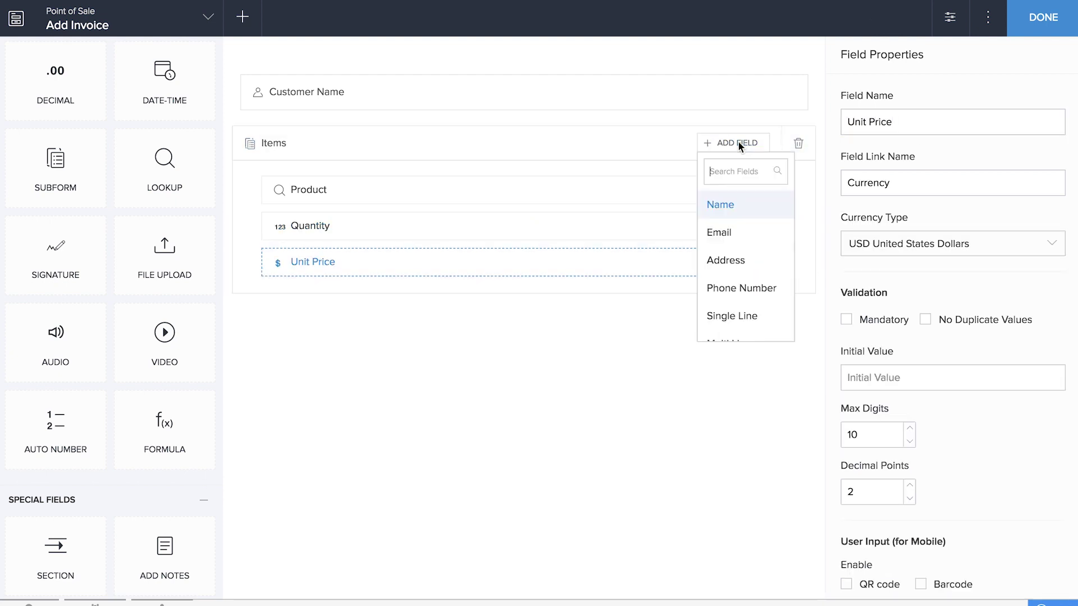
pyautogui.scroll(-5, 734, 247)
pyautogui.click(733, 250)
pyautogui.write('Discount')
pyautogui.click(348, 143)
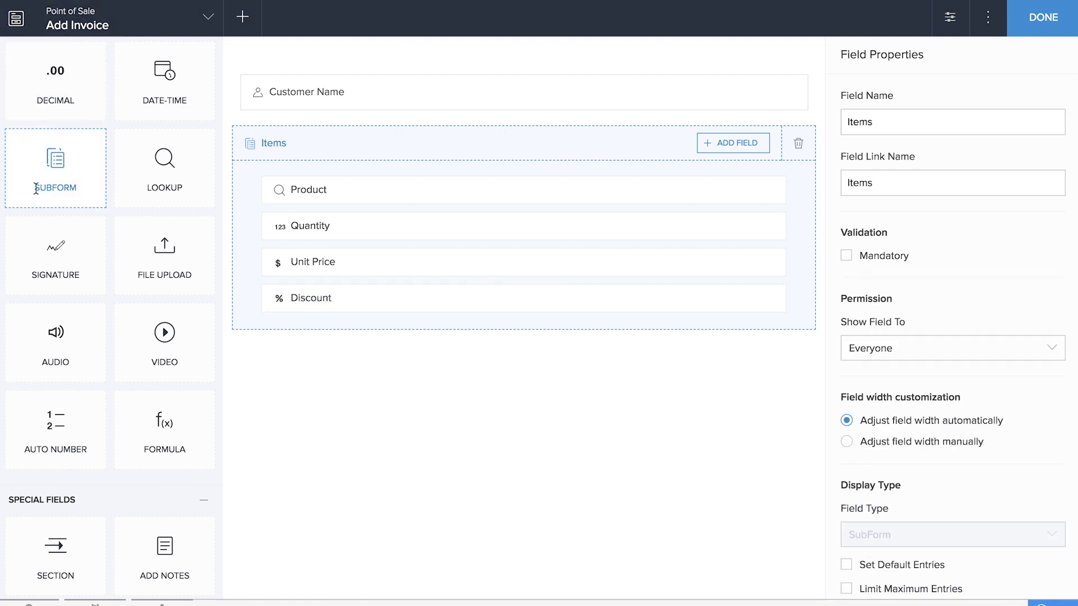
# Step: Add a currency field named Total Price to the Items subform
pyautogui.scroll(3, 113, 193)
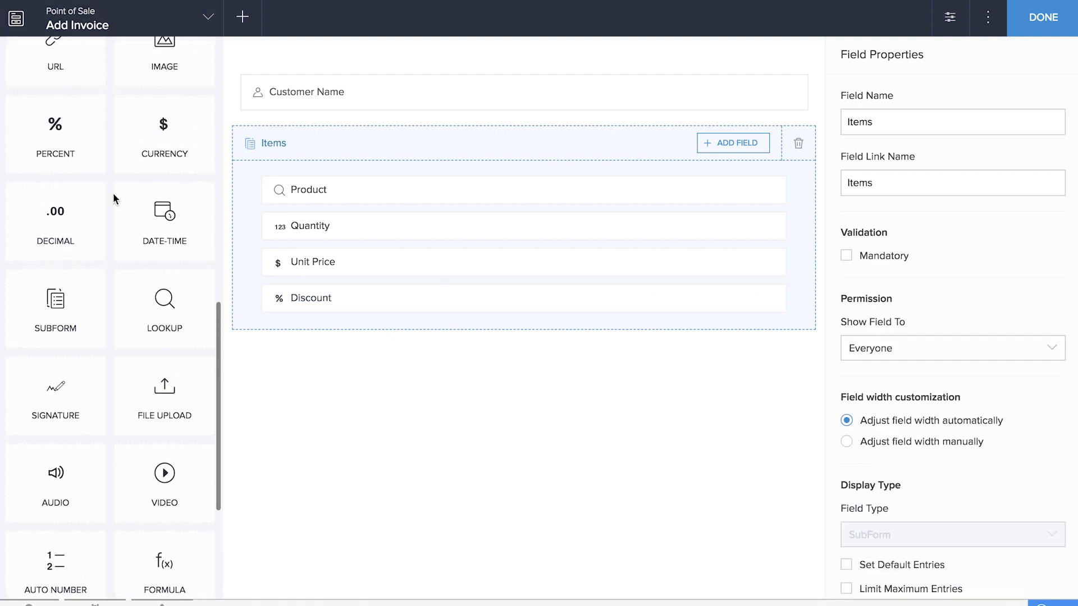
pyautogui.click(729, 143)
pyautogui.write('cu')
pyautogui.press('Return')
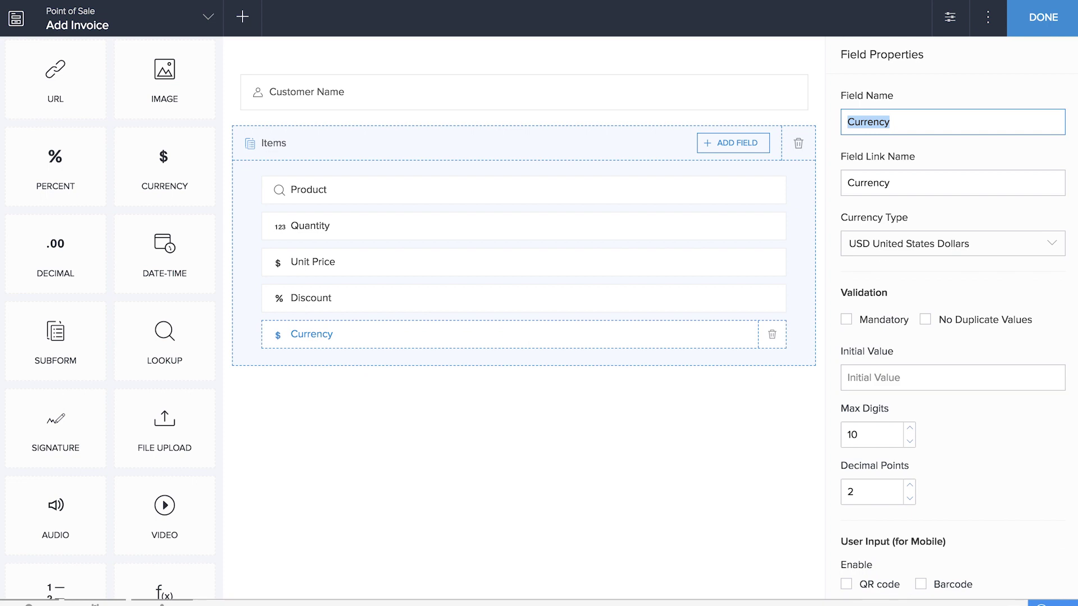
pyautogui.press('BackSpace')
pyautogui.write('Total Price')
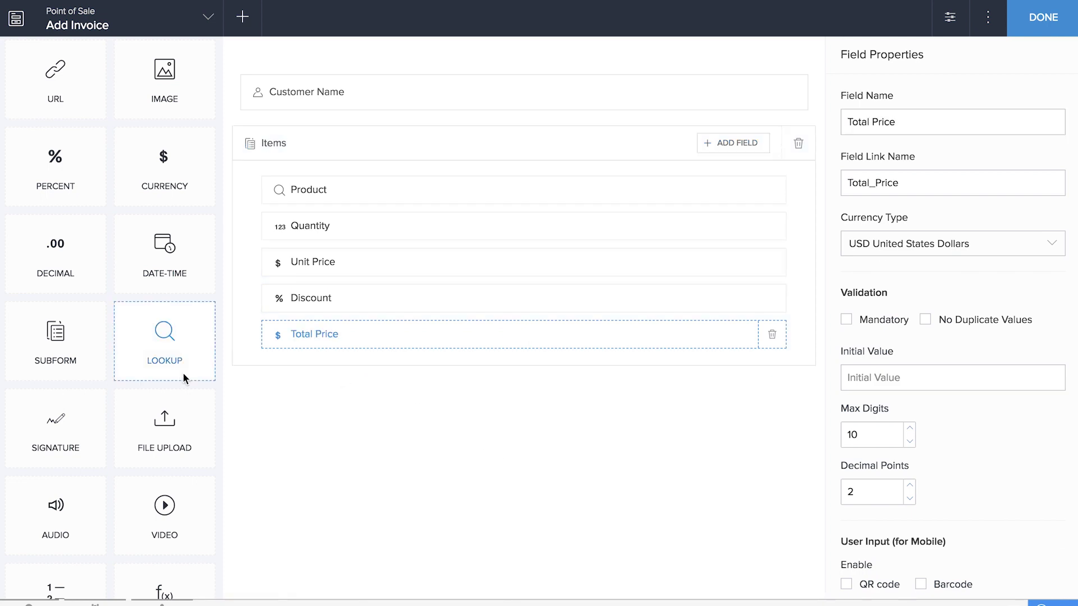
# Step: Add a section named Billing below the Items subform
pyautogui.scroll(-5, 180, 376)
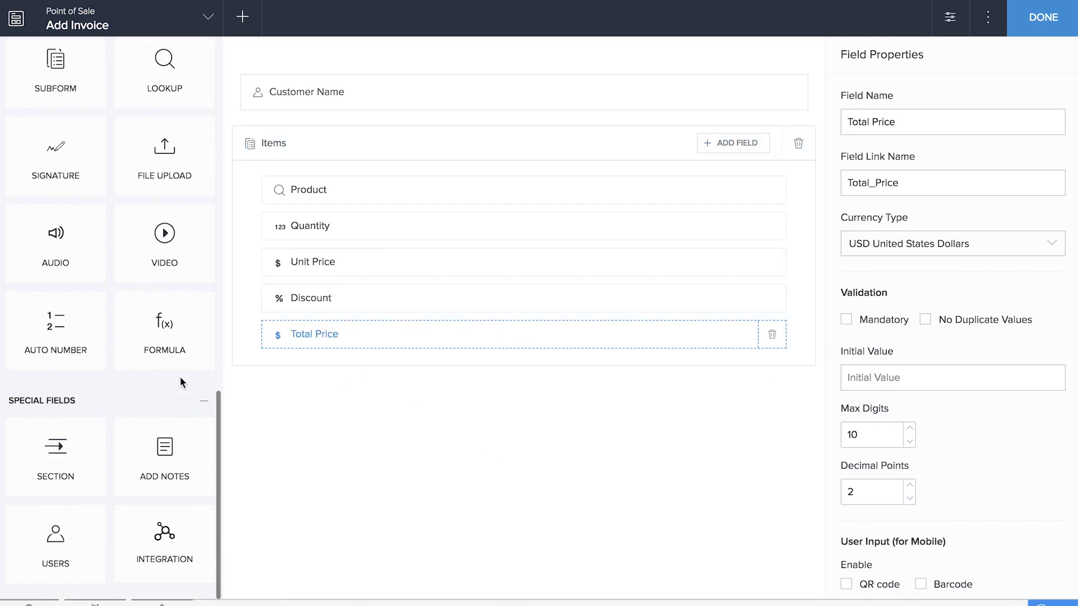
pyautogui.moveTo(56, 451); pyautogui.dragTo(432, 493)
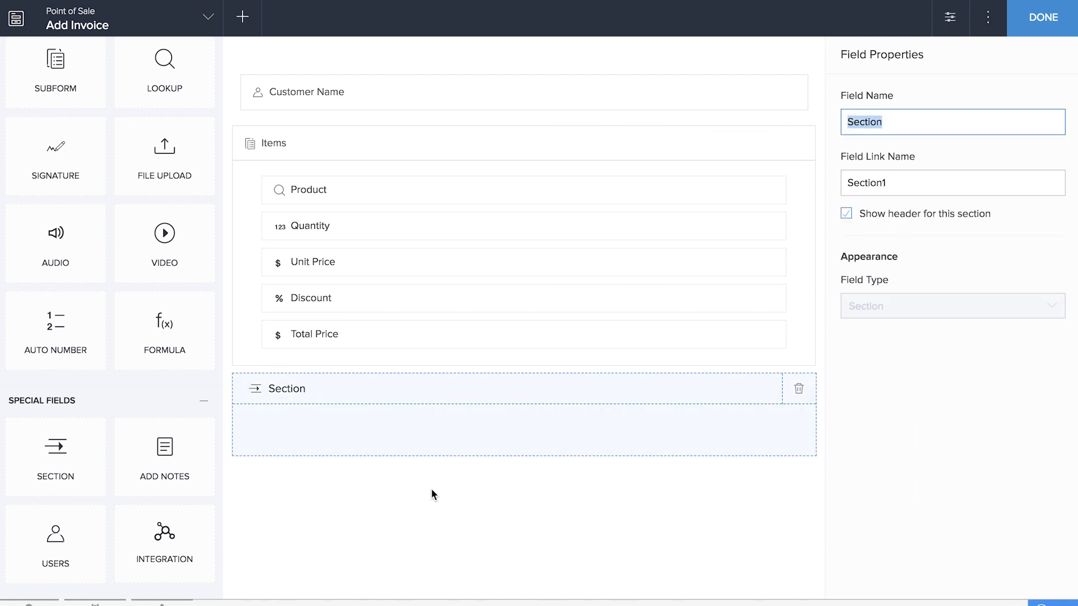
pyautogui.write('Billing')
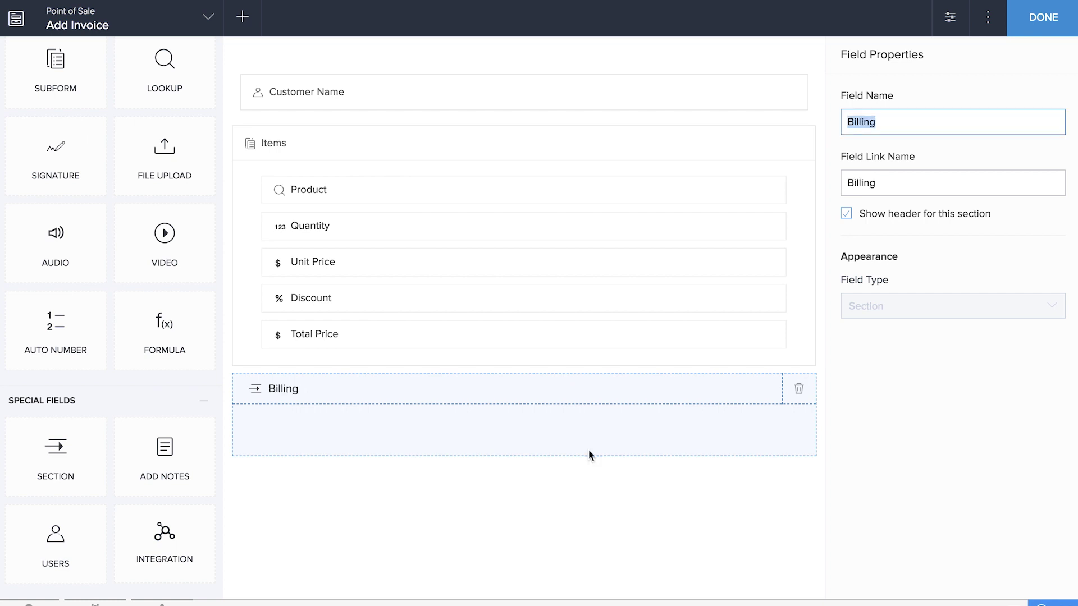
# Step: Add a currency field named Actual Total to the Billing section
pyautogui.scroll(6, 145, 226)
pyautogui.moveTo(149, 223); pyautogui.dragTo(464, 453)
pyautogui.press('BackSpace')
pyautogui.write('Actual')
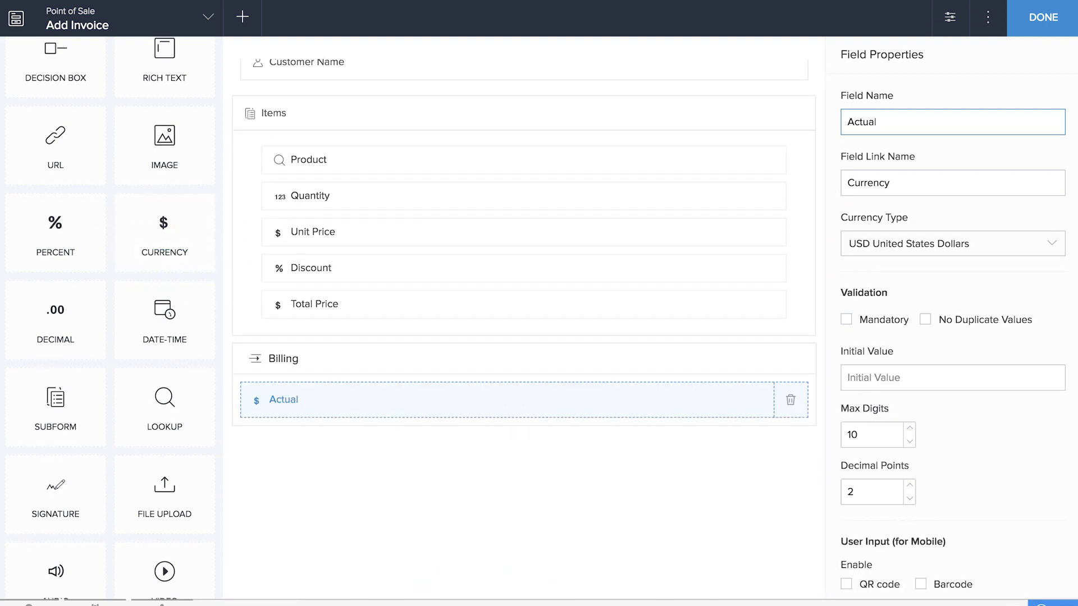
pyautogui.write(' Total')
pyautogui.click(560, 493)
# Step: Add a currency field named Savings below Actual Total in the Billing section
pyautogui.moveTo(150, 224); pyautogui.dragTo(343, 501)
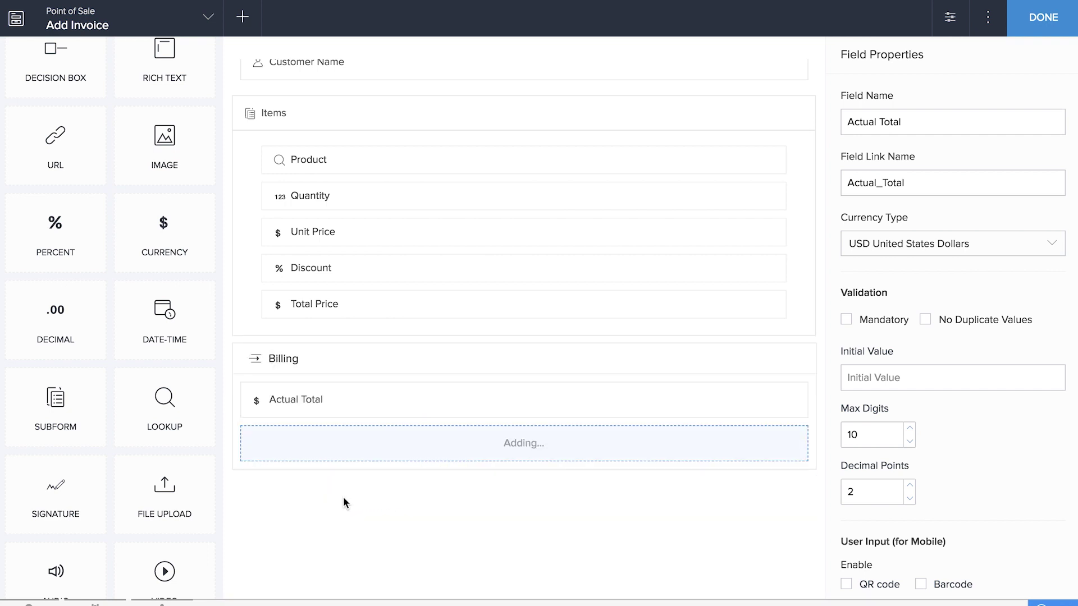
pyautogui.write('Savings')
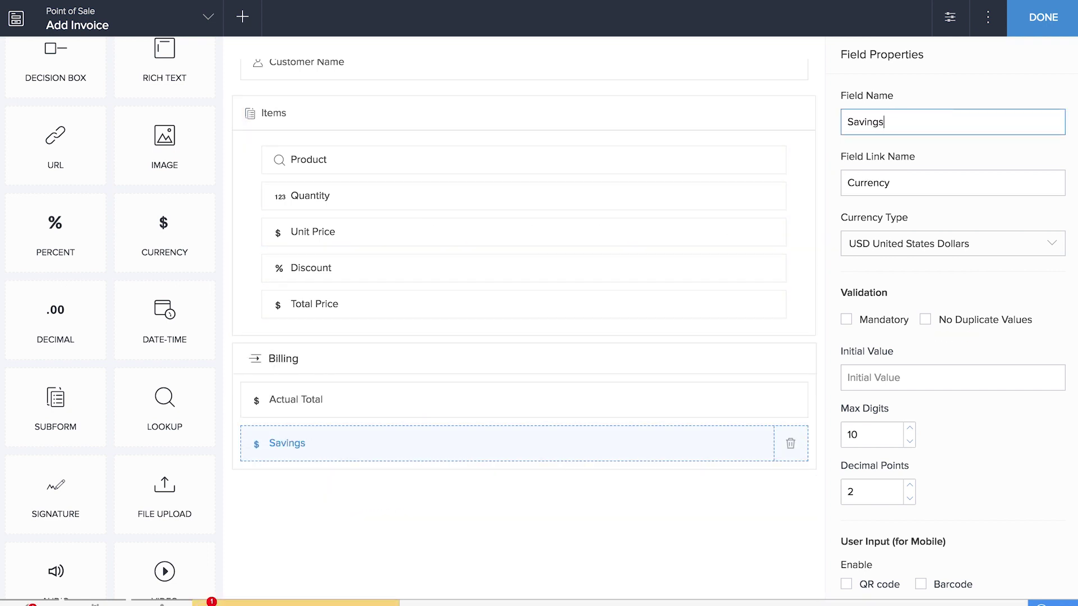
pyautogui.press('Return')
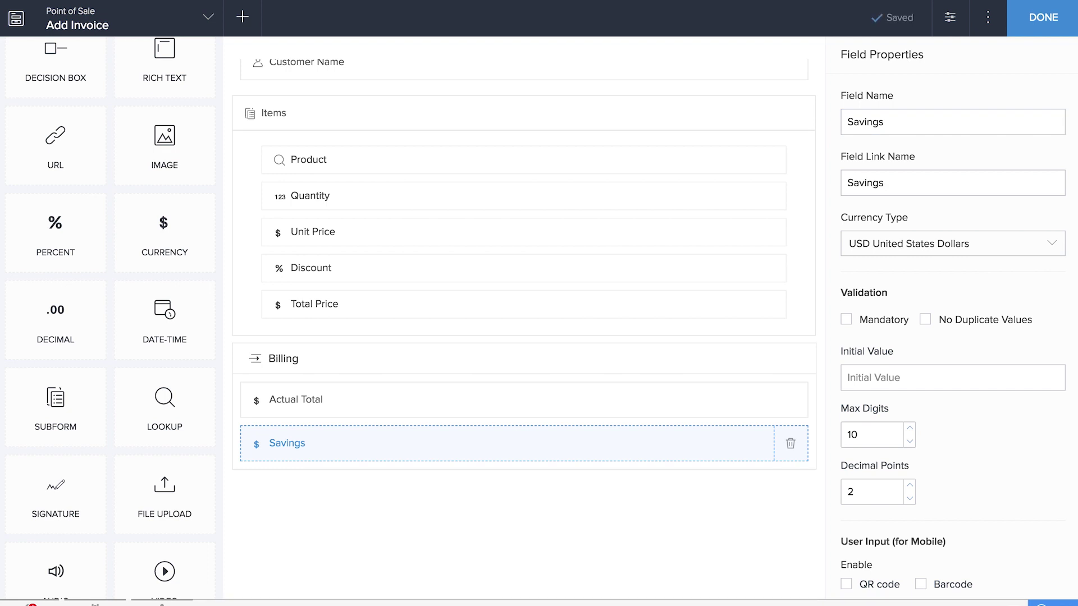
# Step: Add a currency field named Grand Total and finish editing the Add Invoice form
pyautogui.moveTo(164, 230); pyautogui.dragTo(392, 325)
pyautogui.write('Grand Total')
pyautogui.click(1043, 18)
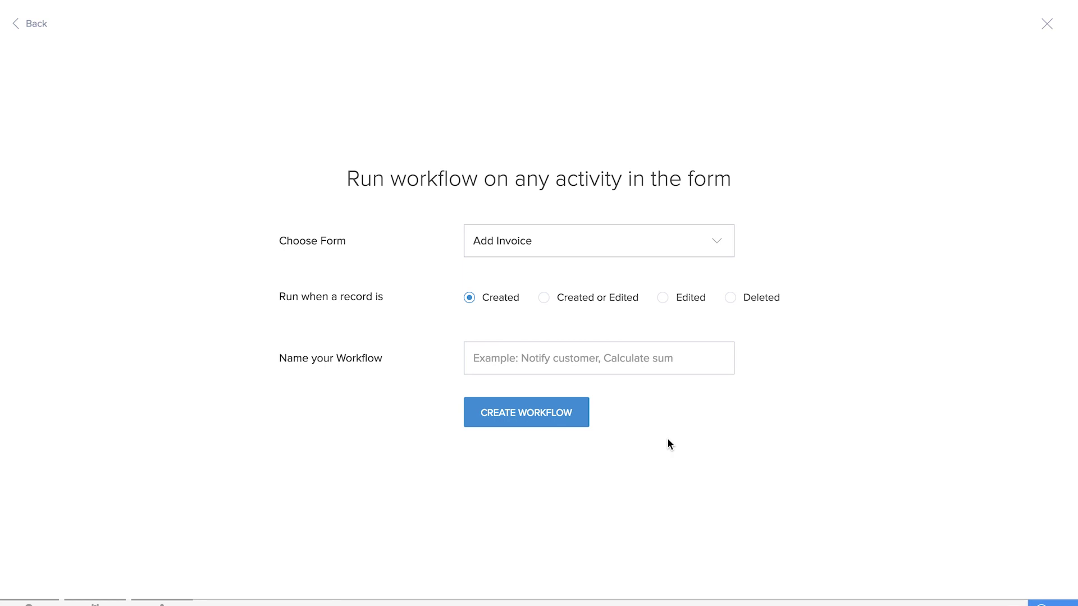
# Step: Name the workflow Create Record Scripts and create it for record creation in the Add Invoice form
pyautogui.click(651, 368)
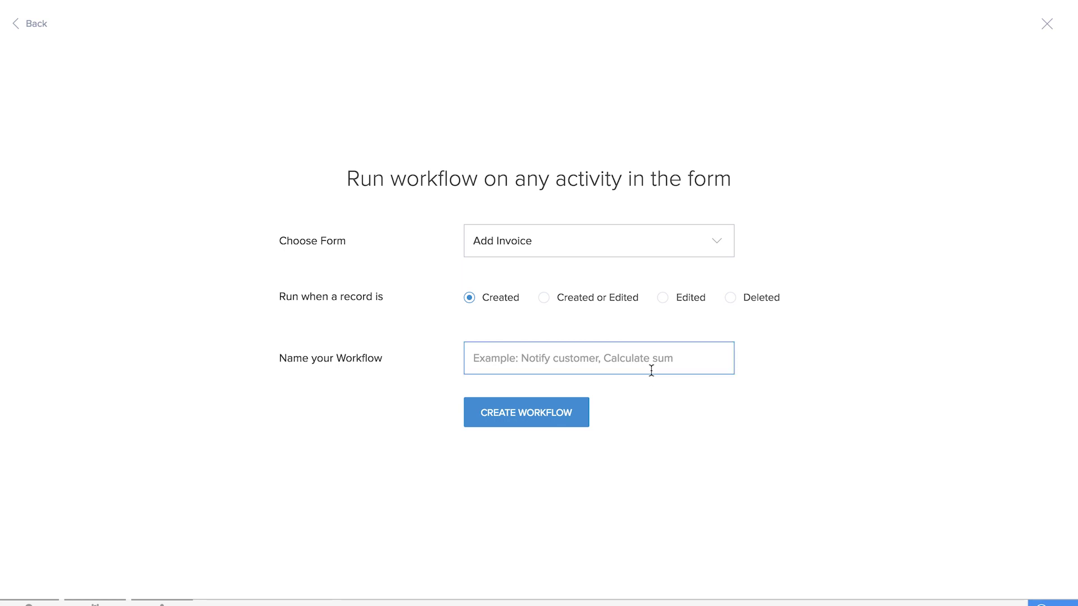
pyautogui.write('Create Re')
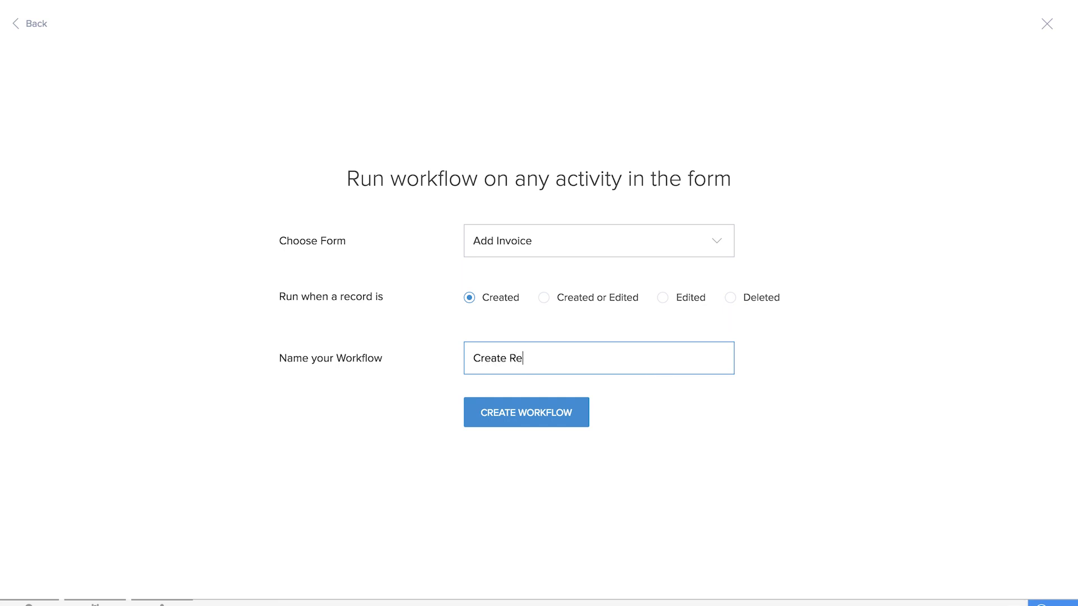
pyautogui.write('cord Scripts')
pyautogui.press('Return')
# Step: Add an always-run Deluge Script action triggered on user input in the Product field of the Items subform
pyautogui.click(450, 126)
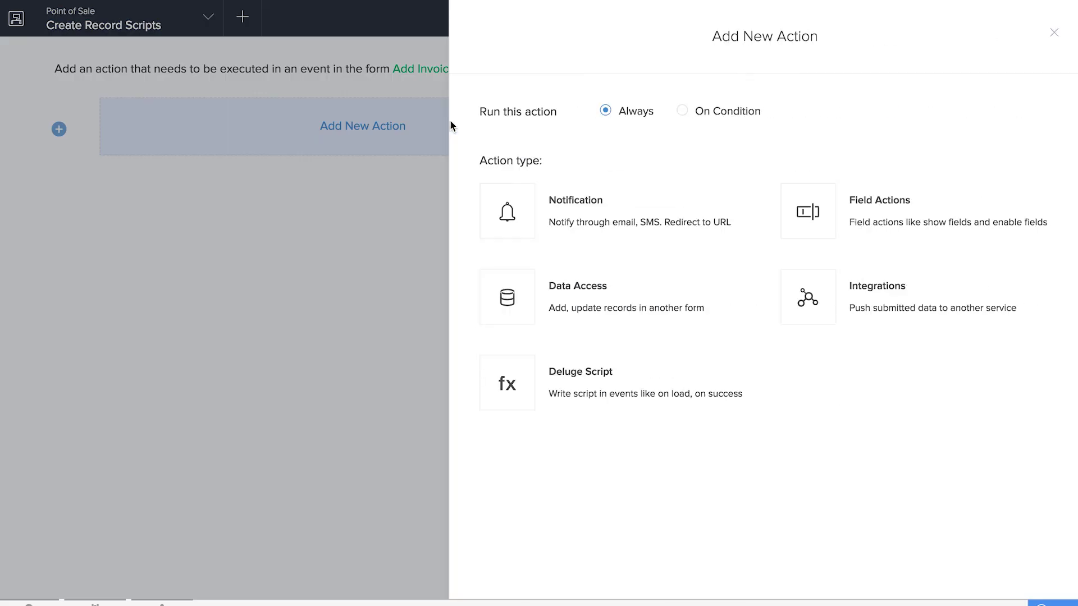
pyautogui.click(601, 401)
pyautogui.click(865, 262)
pyautogui.click(745, 119)
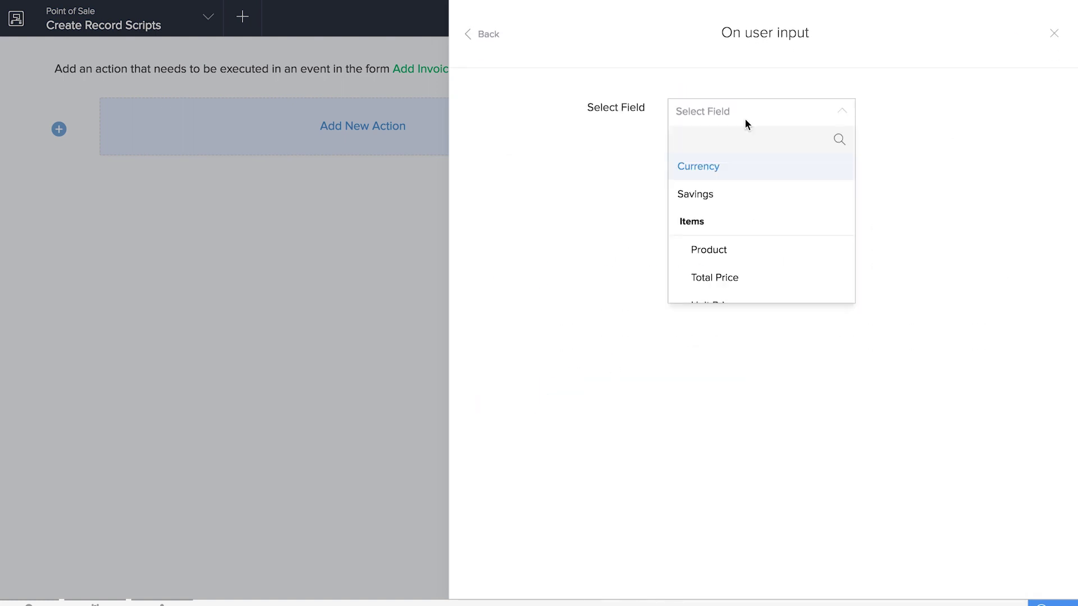
pyautogui.scroll(-1, 750, 232)
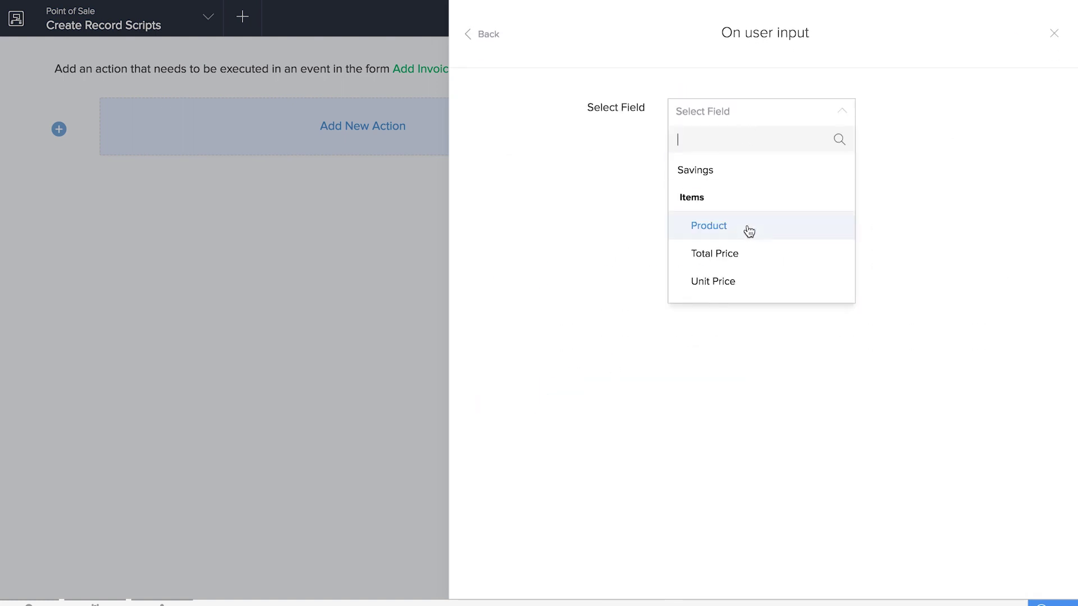
pyautogui.click(749, 231)
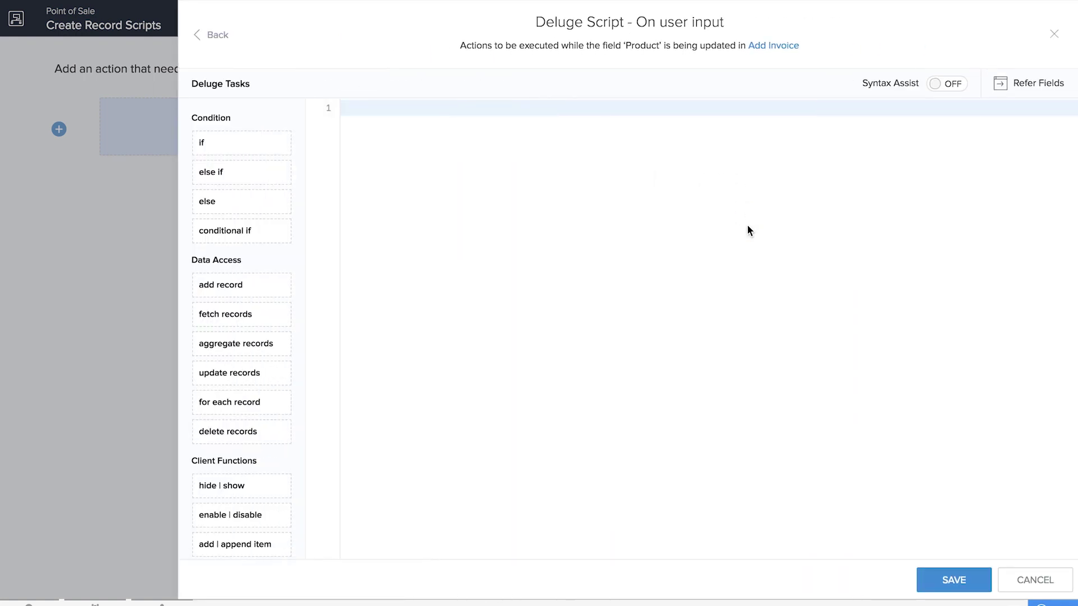
# Step: Write and save a script filling row.Unit_Price from Add_Product and, if discounts.count() != 0, row.Discount from the matching Add_Discount record
pyautogui.write('rec = Add_Product[ID == row.Product]; row.Unit_Price=rec.Unit_Price; discounts = Add_Discount[Product == row.Product]; if(discounts.count() != 0) { \trow.Discount=discounts.Discount; }')
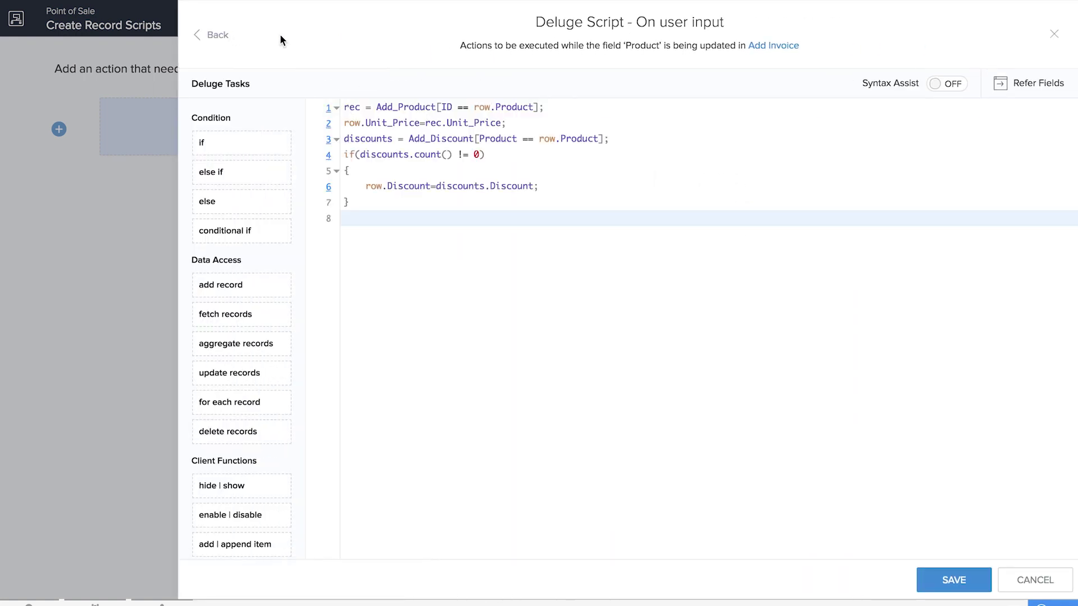
pyautogui.doubleClick(358, 107)
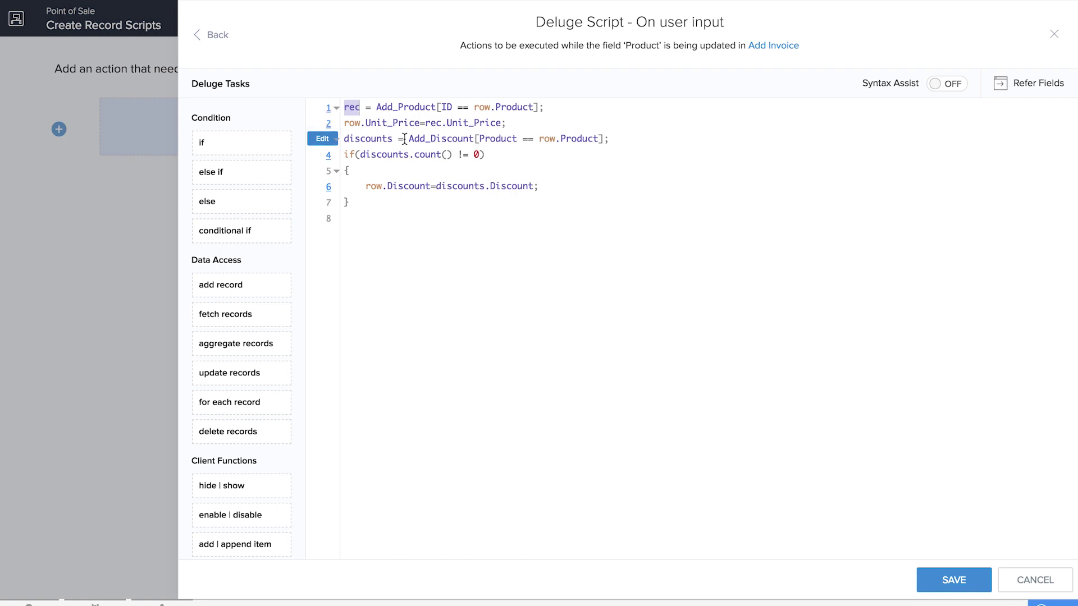
pyautogui.doubleClick(400, 109)
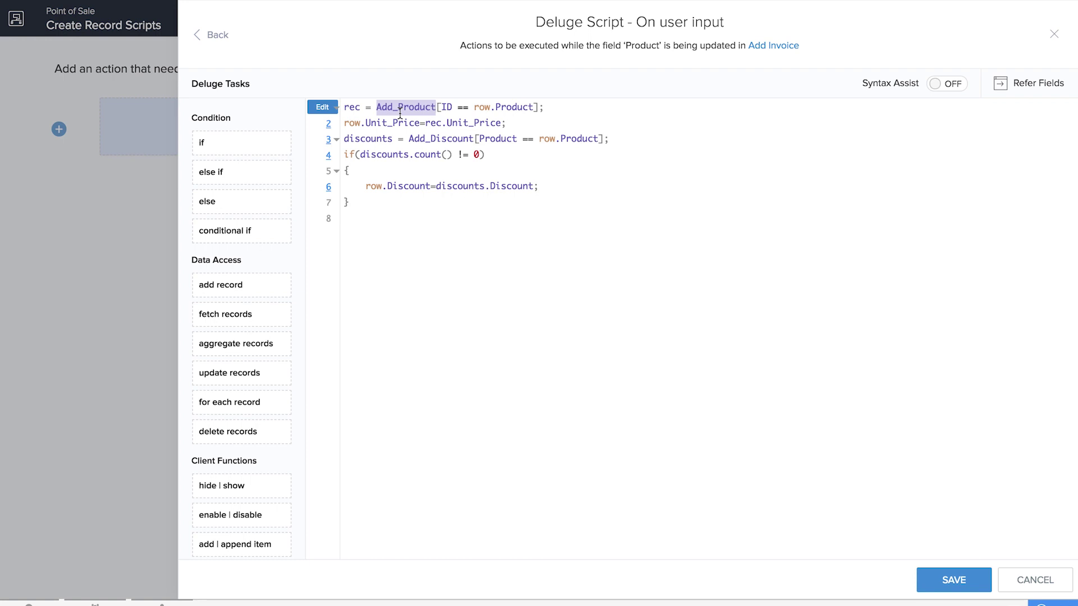
pyautogui.doubleClick(400, 125)
pyautogui.doubleClick(463, 140)
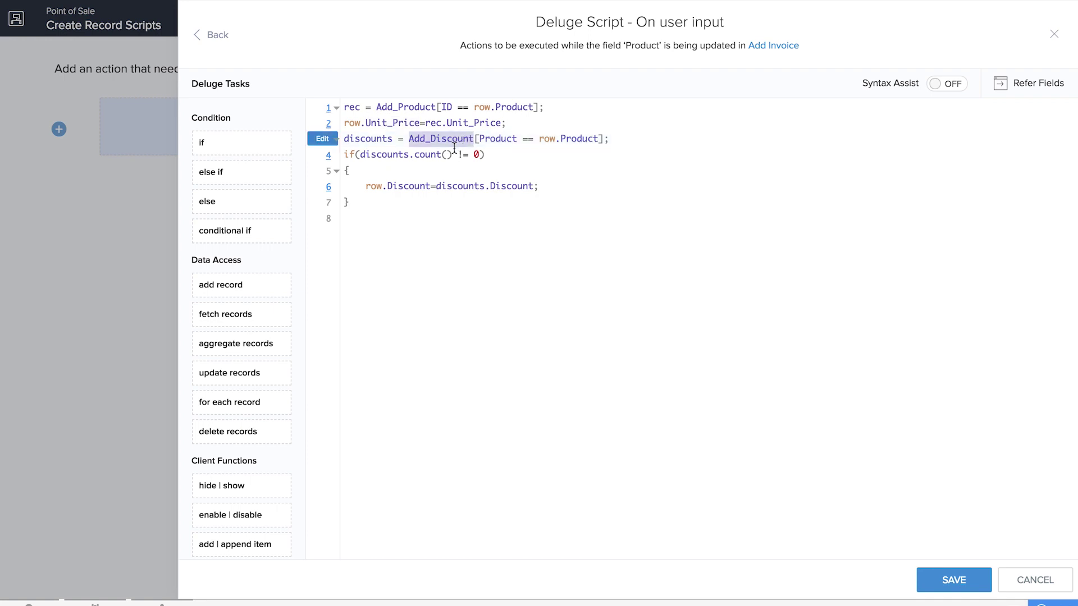
pyautogui.doubleClick(455, 151)
pyautogui.click(528, 217)
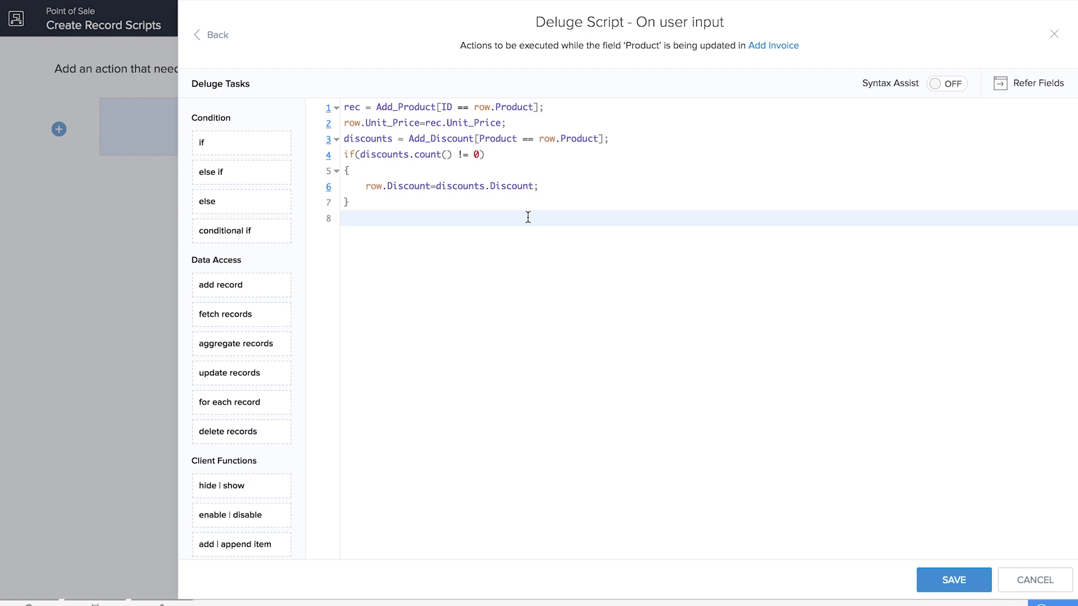
pyautogui.click(950, 581)
# Step: Add a Deluge script on user input of the Items Quantity field that calculates row.Total_Price after discount, input.Actual_Amount, input.Grand_Total and input.Savings
pyautogui.click(405, 254)
pyautogui.click(693, 393)
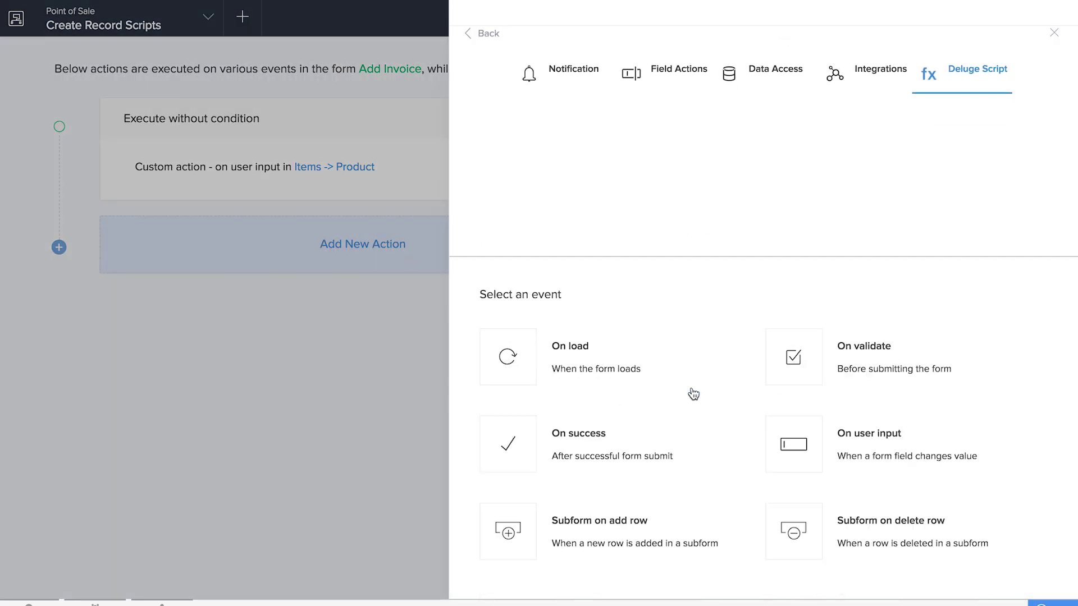
pyautogui.click(885, 247)
pyautogui.click(752, 114)
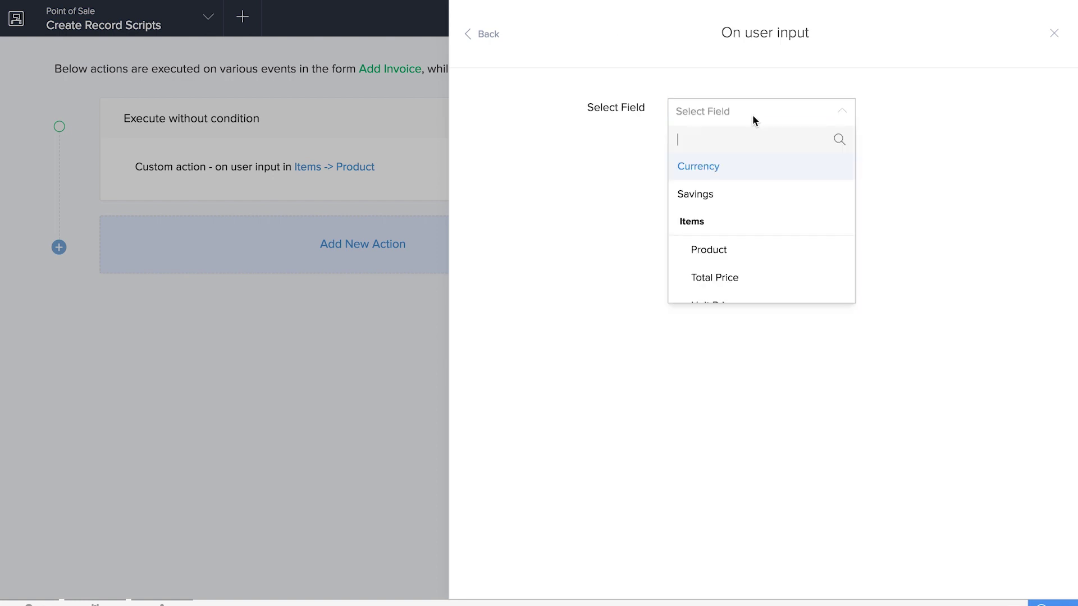
pyautogui.click(729, 275)
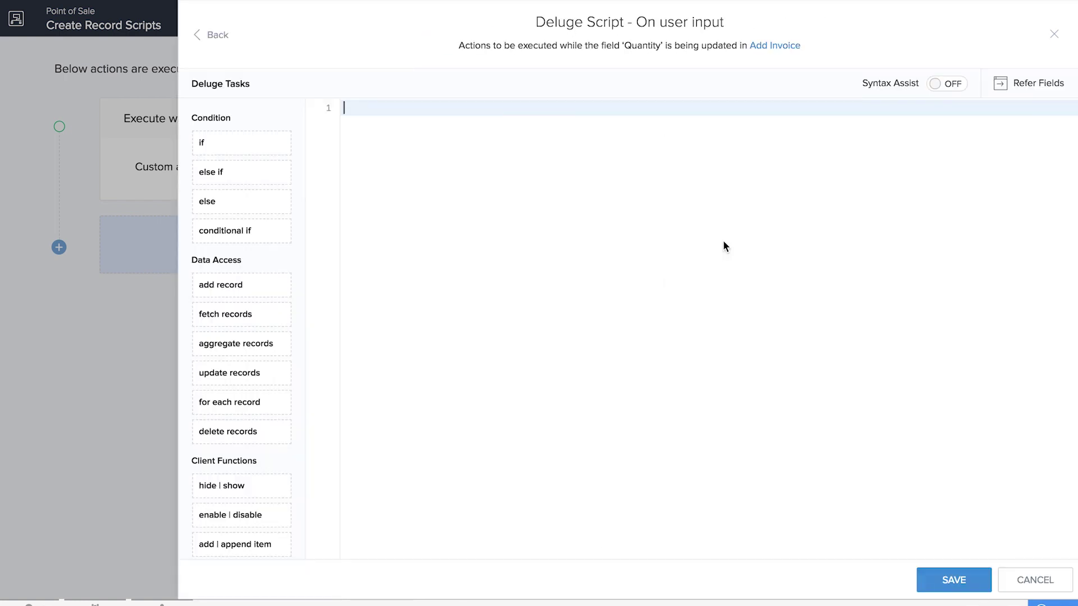
pyautogui.write('t = row.Unit_Price - row.Unit_Price * row.Discount / 100; row.Total_Price=t * row.Quantity; temp = 0.0; actual = 0.0; for each  rec2 in input.Items {     actual = actual + rec2.Actual_Price;     temp = temp + rec2.Total_Price; } input.Actual_Amount = actual; input.Grand_Total = temp; input.Savings = input.Actual_Amount - input.Grand_Total;')
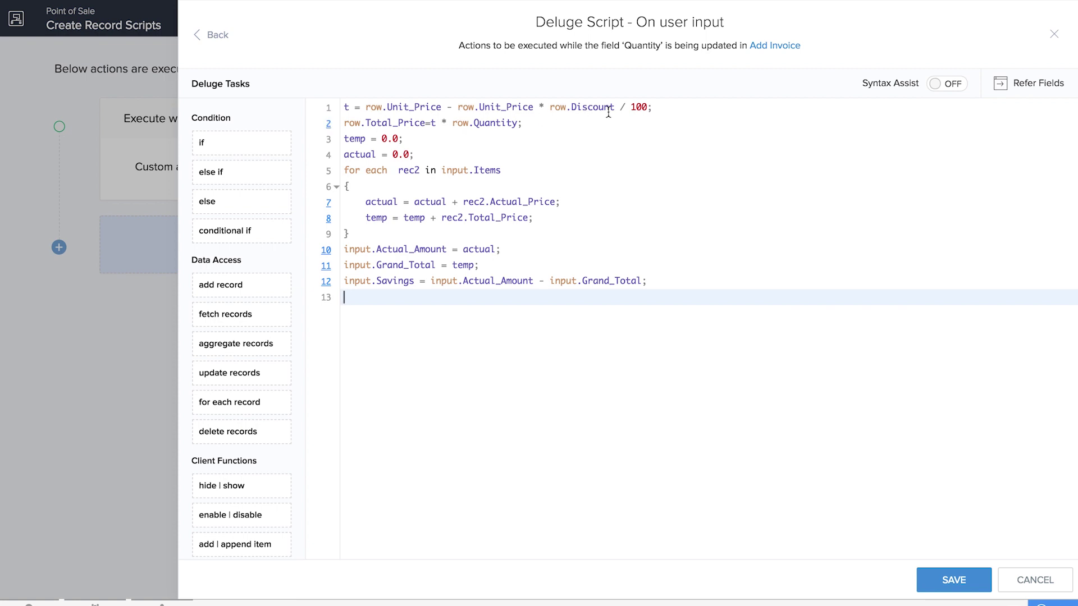
# Step: Examine how the Quantity script calculates the discounted unit price, row total, actual amount, grand total and savings
pyautogui.moveTo(664, 108); pyautogui.dragTo(620, 108)
pyautogui.moveTo(549, 112); pyautogui.dragTo(344, 107)
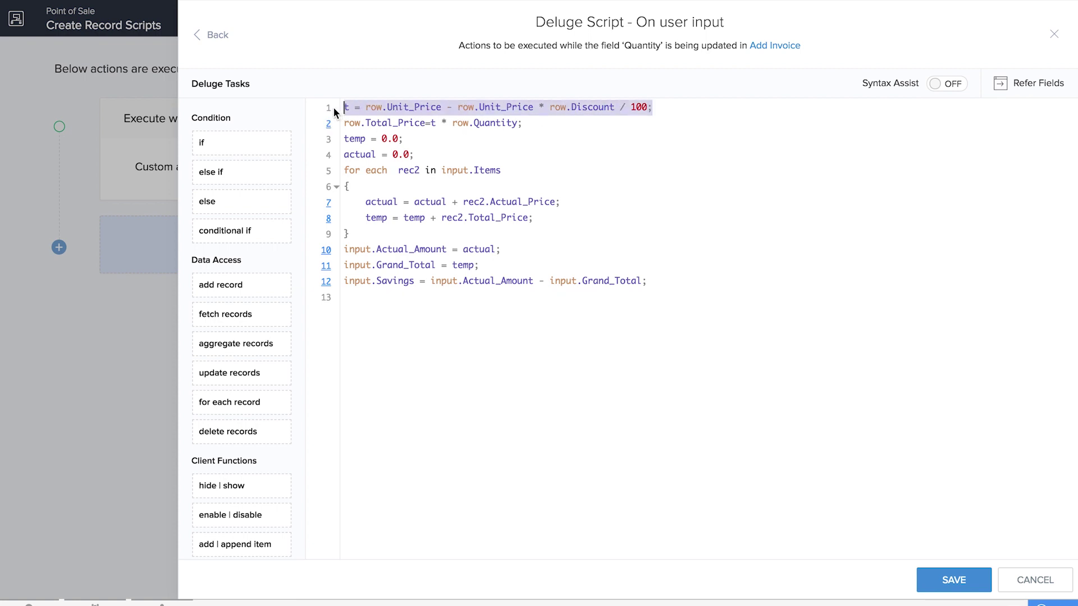
pyautogui.click(357, 108)
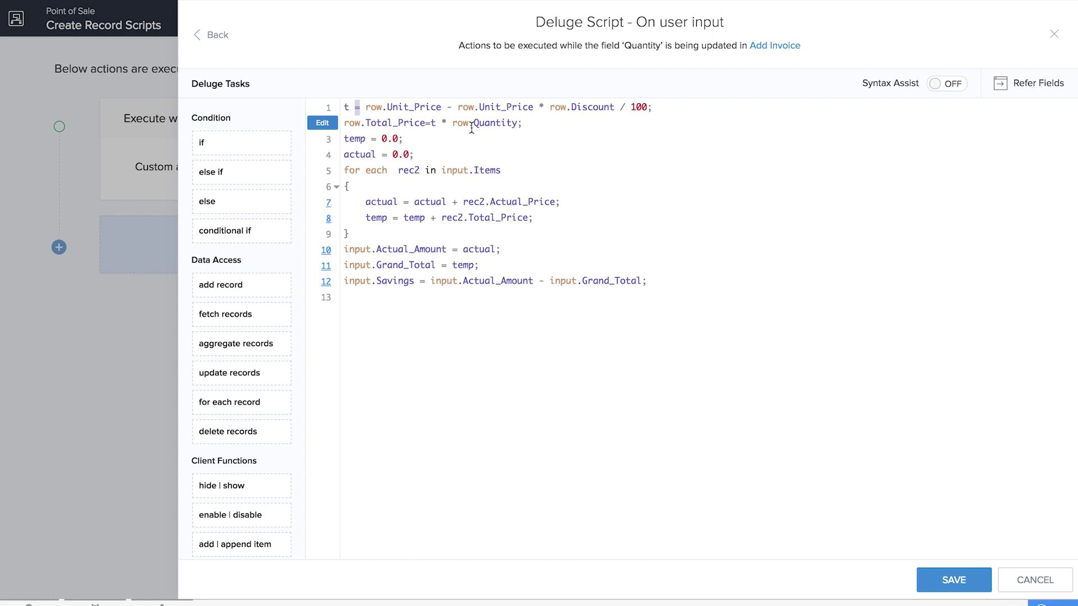
pyautogui.moveTo(522, 123); pyautogui.dragTo(354, 122)
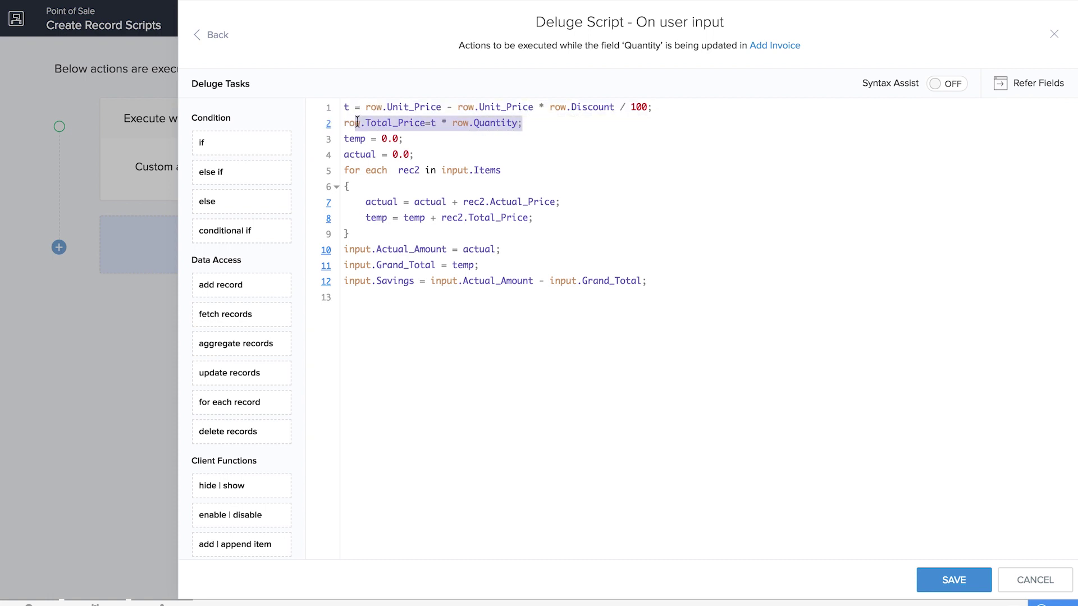
pyautogui.click(409, 239)
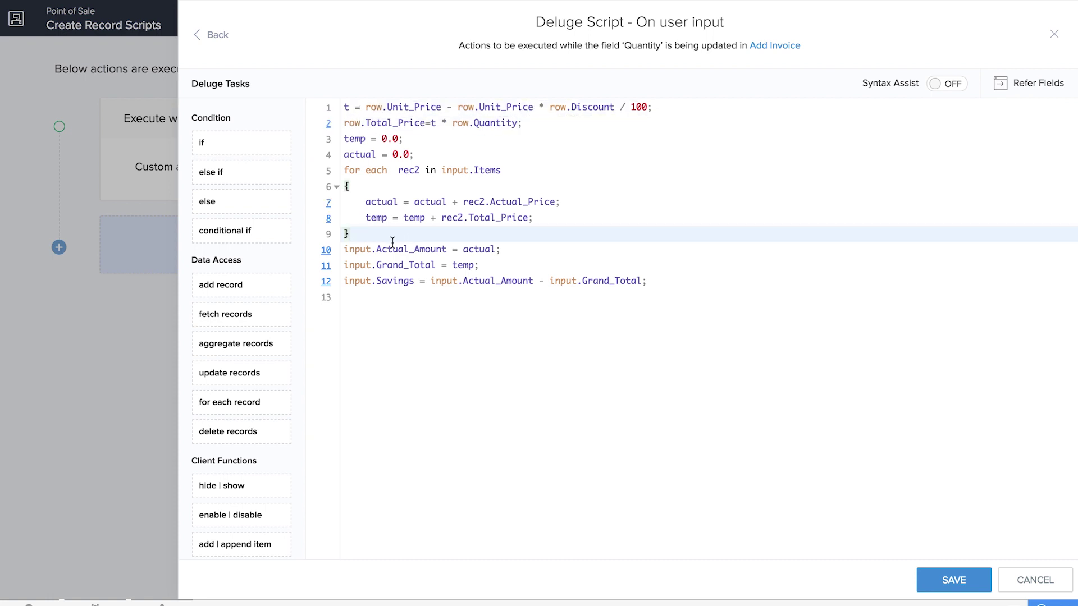
pyautogui.moveTo(387, 249); pyautogui.dragTo(428, 269)
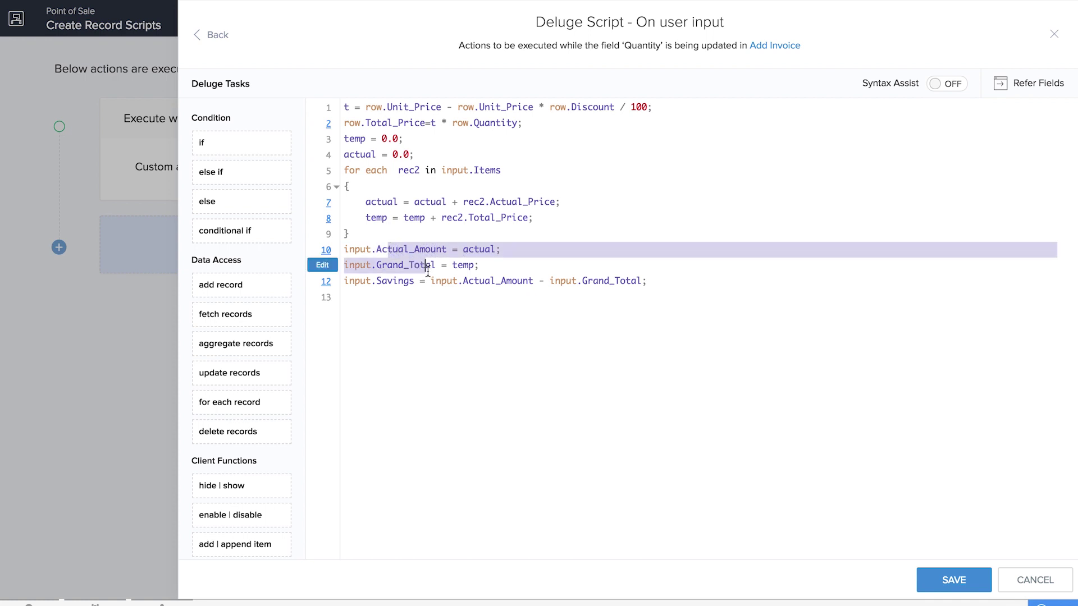
pyautogui.click(428, 270)
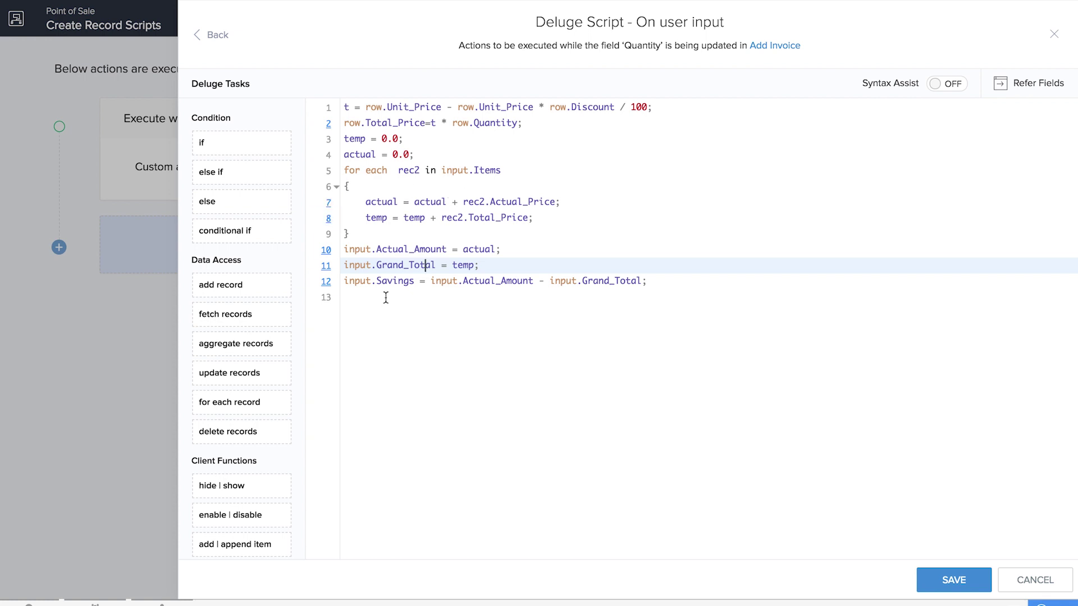
pyautogui.moveTo(418, 281); pyautogui.dragTo(343, 286)
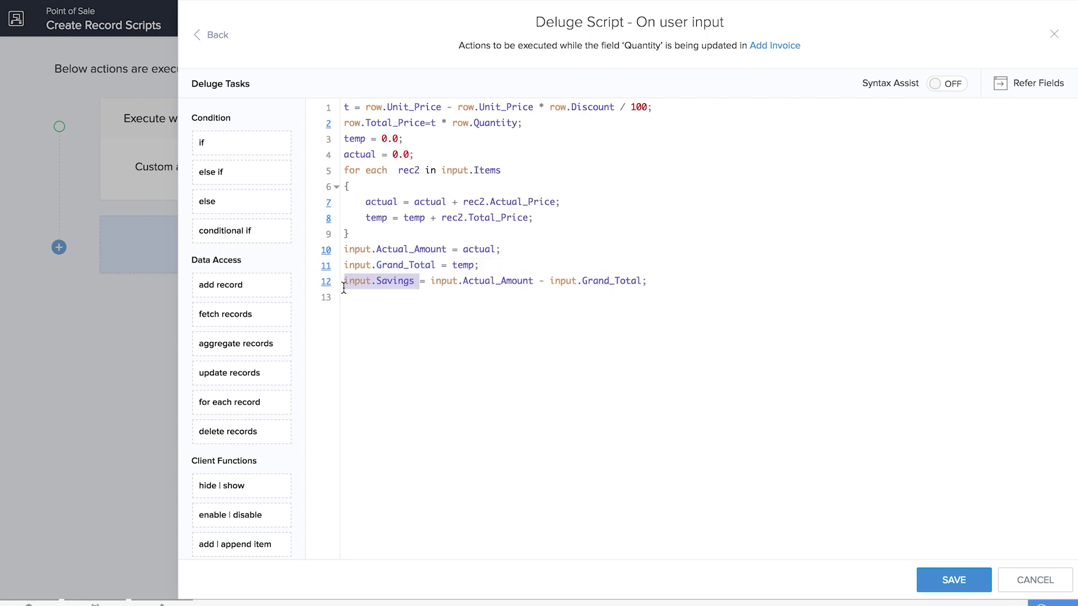
pyautogui.click(407, 321)
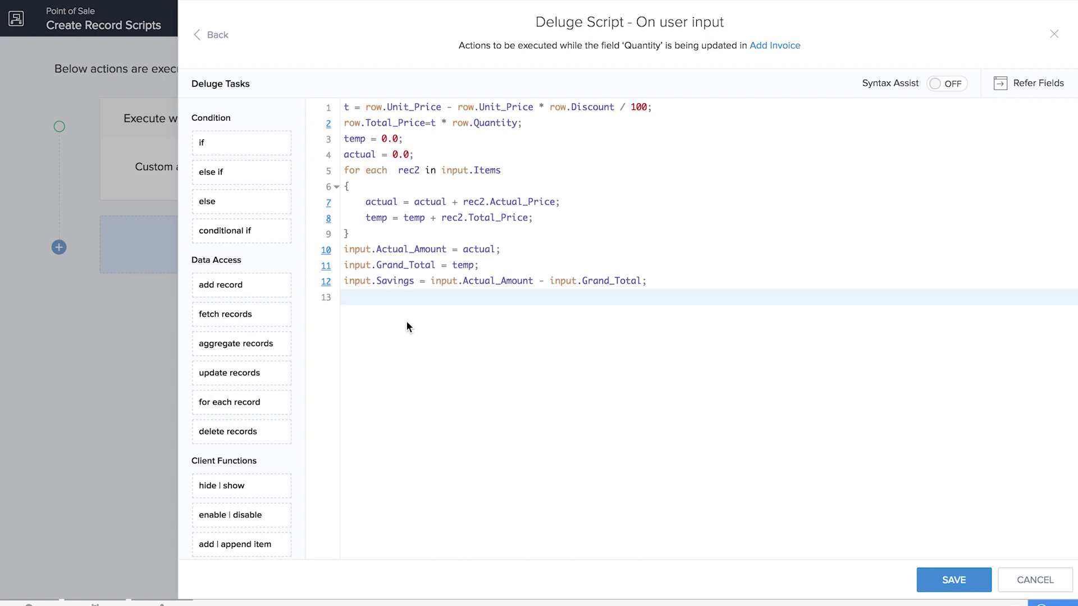
# Step: Save the Quantity script and start a new Deluge Script action for the On success event
pyautogui.click(954, 580)
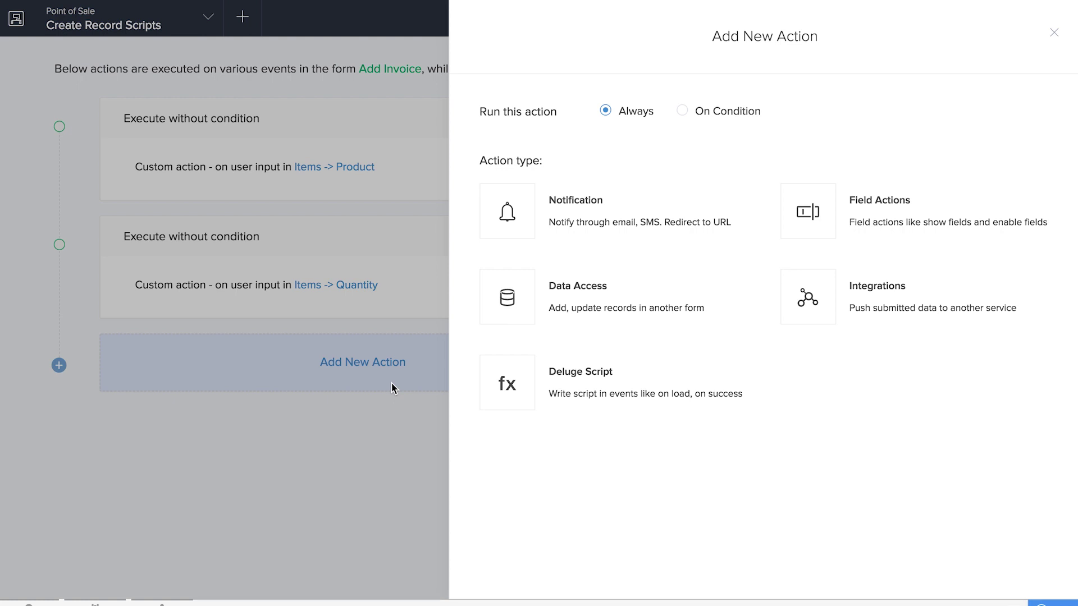
pyautogui.click(549, 382)
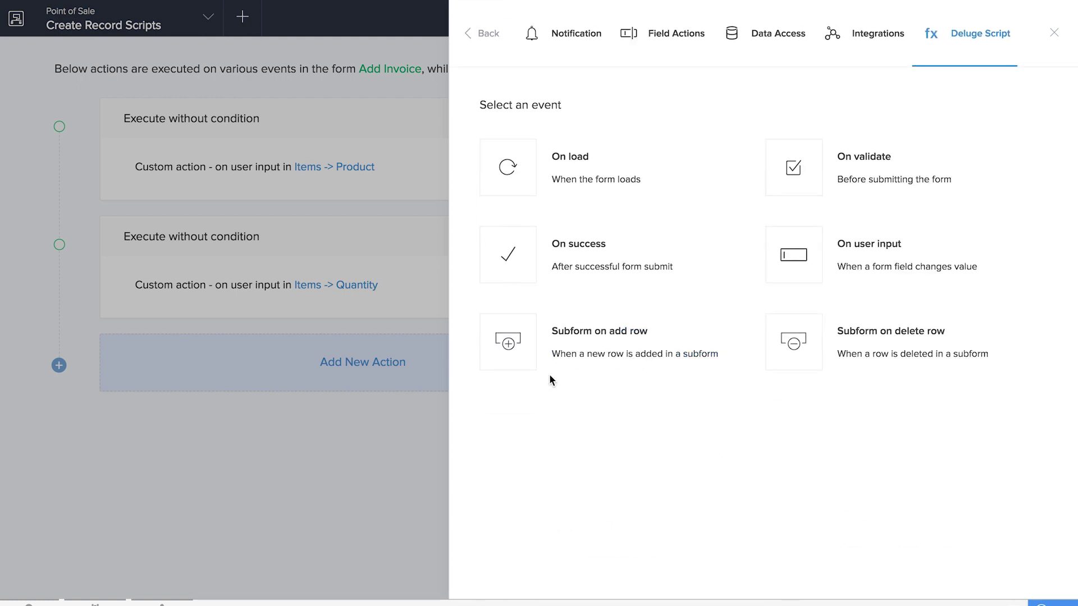
pyautogui.click(511, 268)
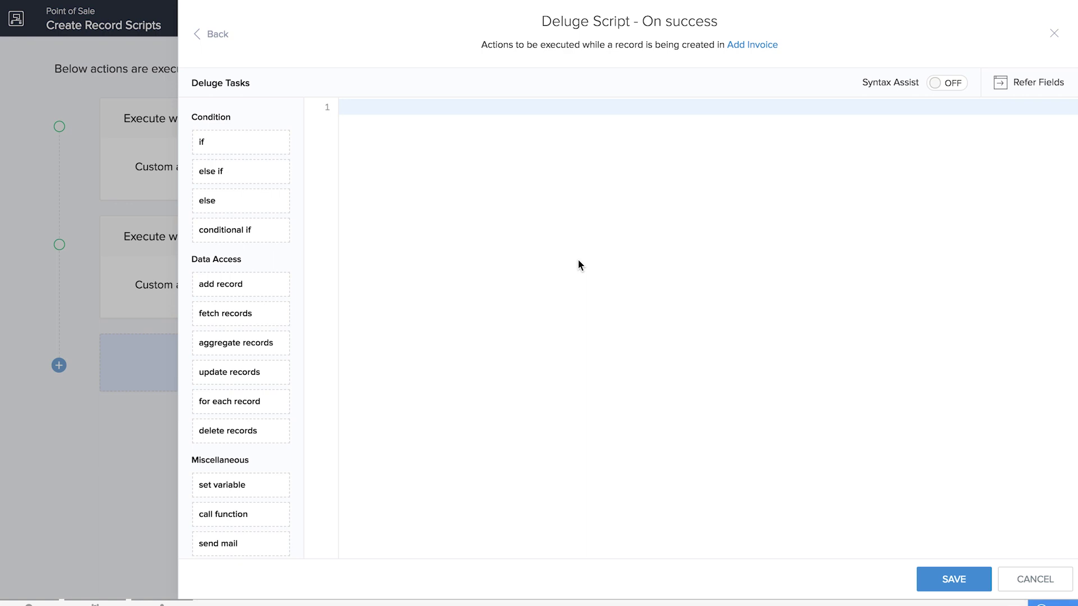
# Step: Write and save a script that fetches the Add_Product record matching input.Items.Product and subtracts input.Items.Quantity from its Quantity_Available
pyautogui.write('rec = Add_Product[ID == input.Items.Product]; rec.Quantity_Available=rec.Quantity_Available - input.Items.Quantity;')
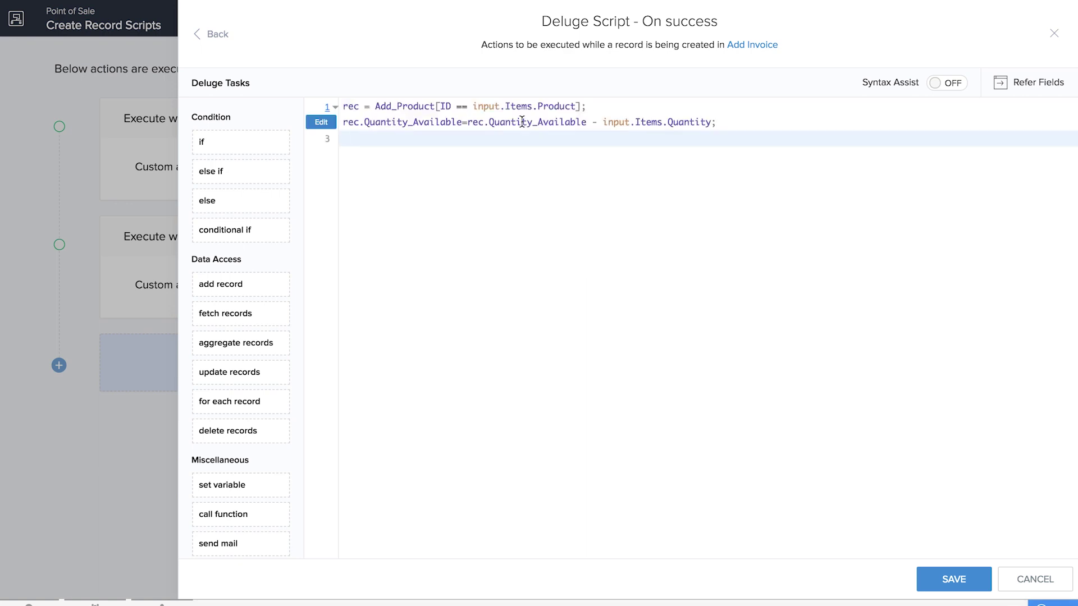
pyautogui.doubleClick(417, 106)
pyautogui.doubleClick(510, 107)
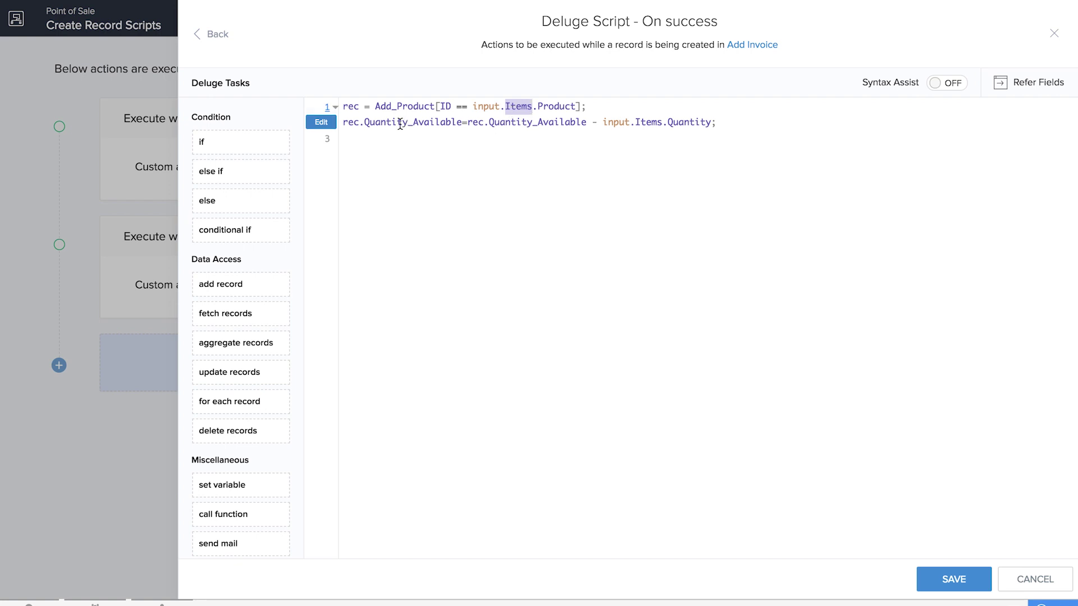
pyautogui.click(418, 123)
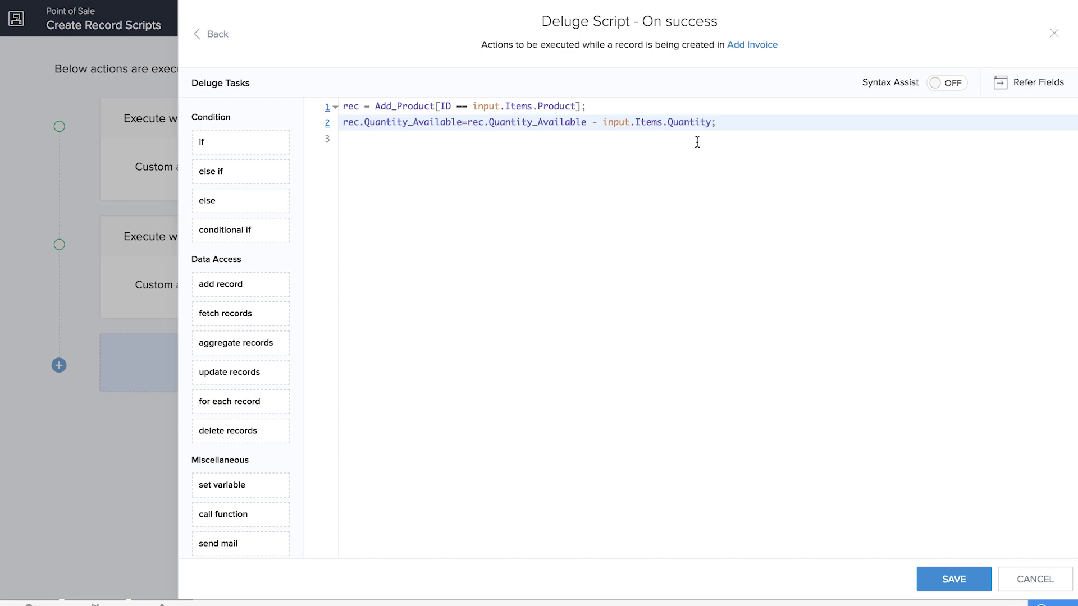
pyautogui.doubleClick(397, 122)
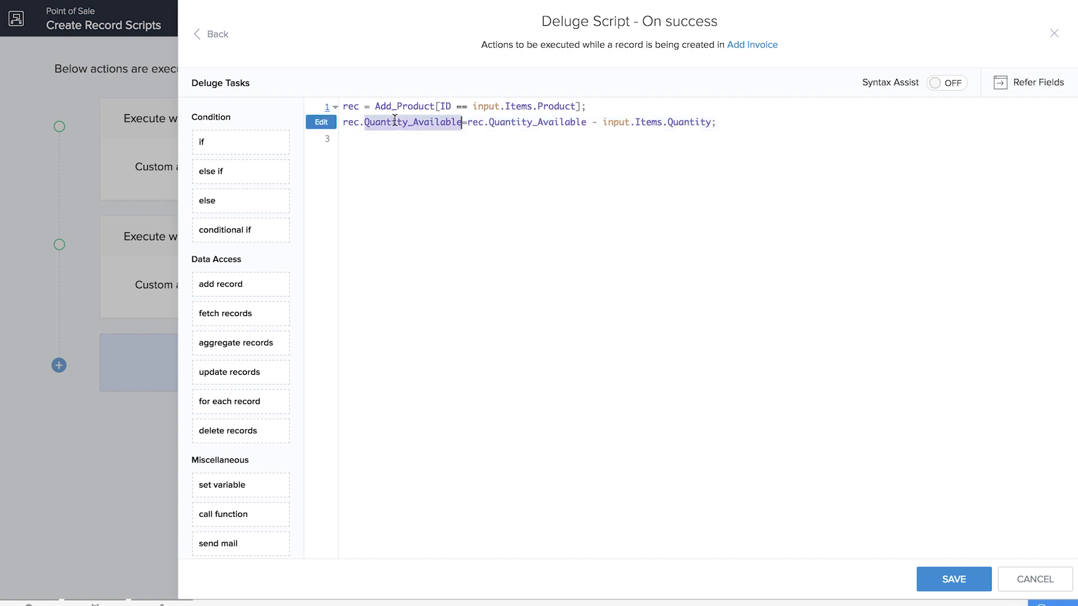
pyautogui.click(476, 294)
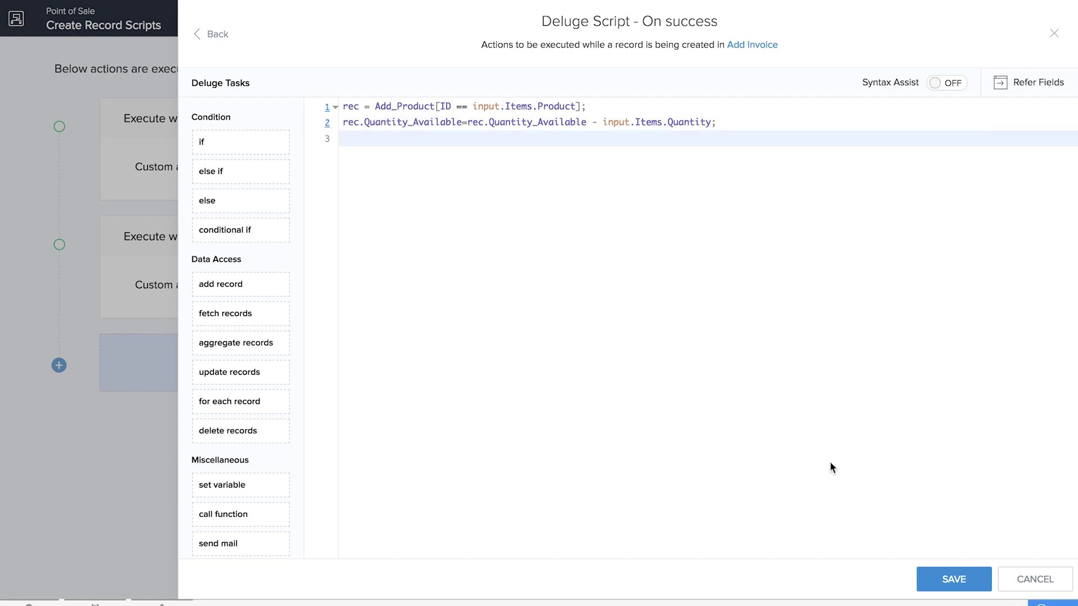
pyautogui.click(943, 579)
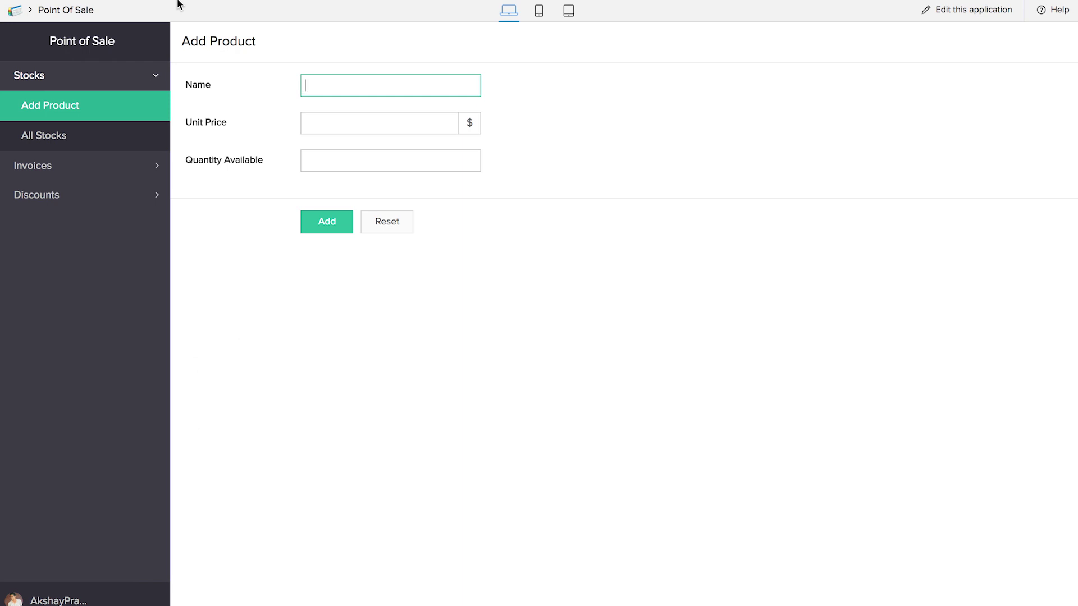
# Step: Add the product Pixcel with unit price 800 and quantity available 10, and open the All Stocks report
pyautogui.write('Pixcel')
pyautogui.click(353, 124)
pyautogui.write('800')
pyautogui.click(368, 163)
pyautogui.write('10')
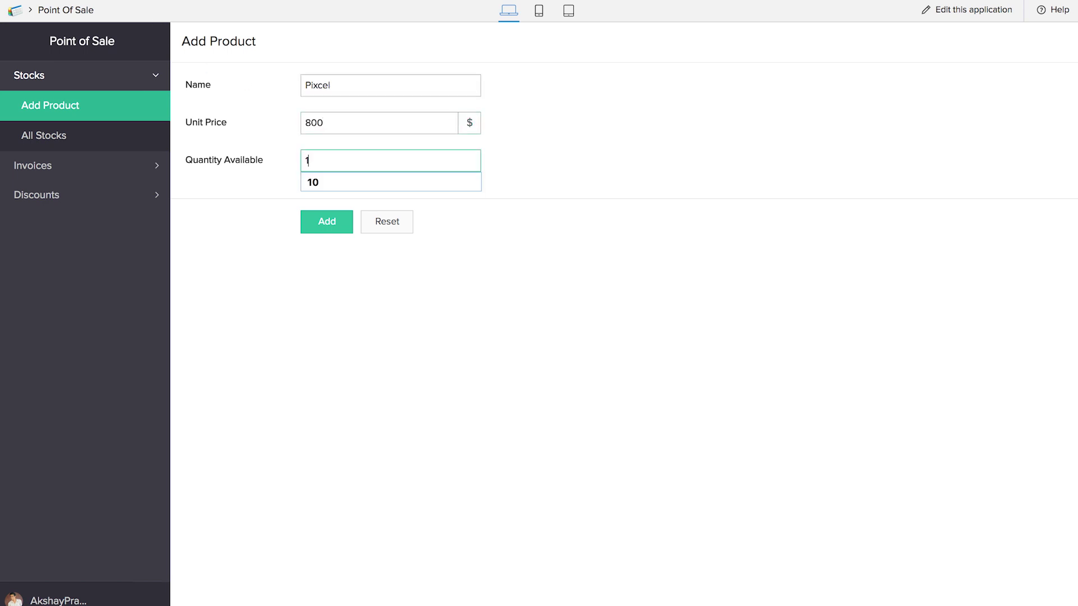
pyautogui.click(306, 216)
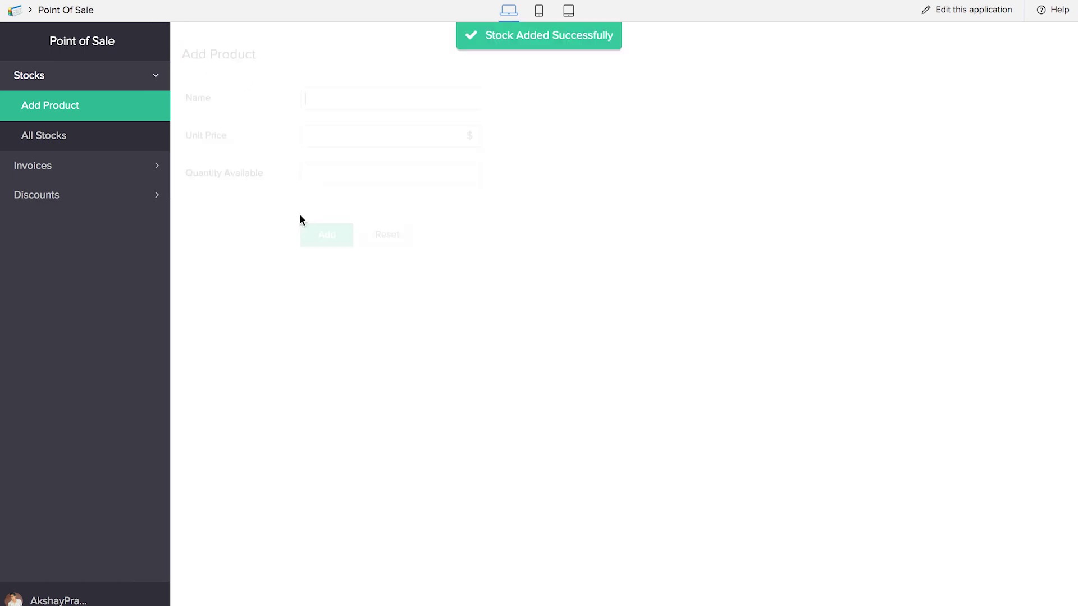
pyautogui.click(99, 145)
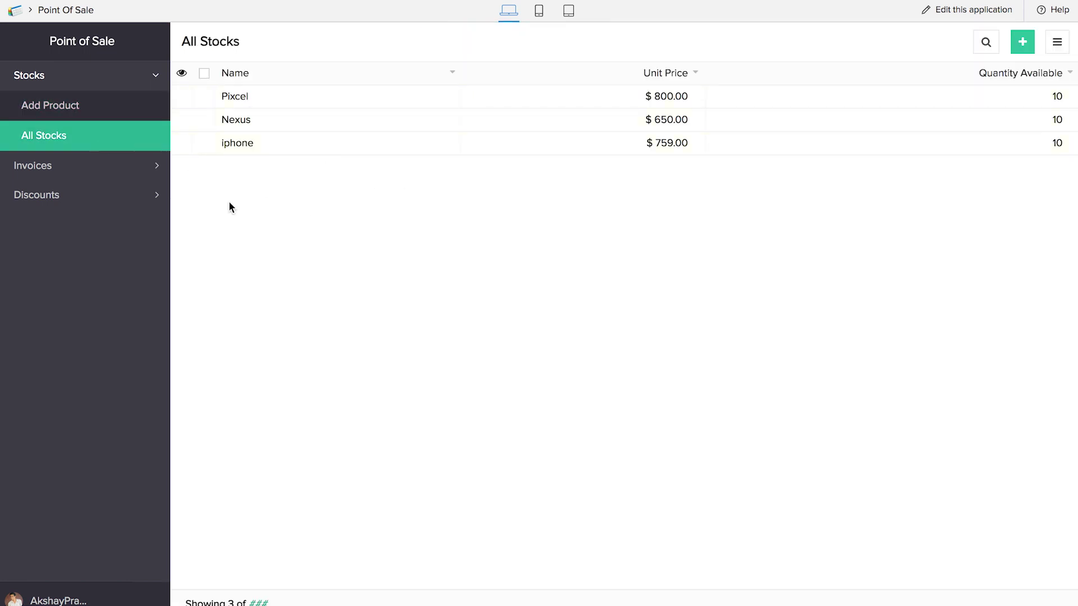
# Step: Add a 3% discount for the product iphone through the Add Discount form
pyautogui.click(122, 194)
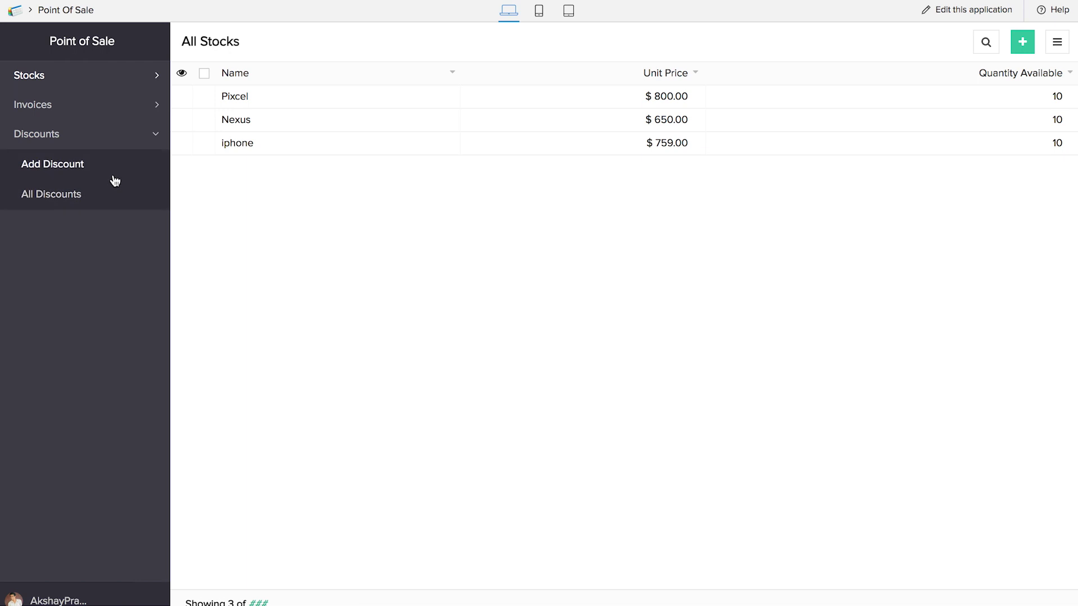
pyautogui.click(113, 180)
pyautogui.click(298, 126)
pyautogui.write('5')
pyautogui.click(281, 182)
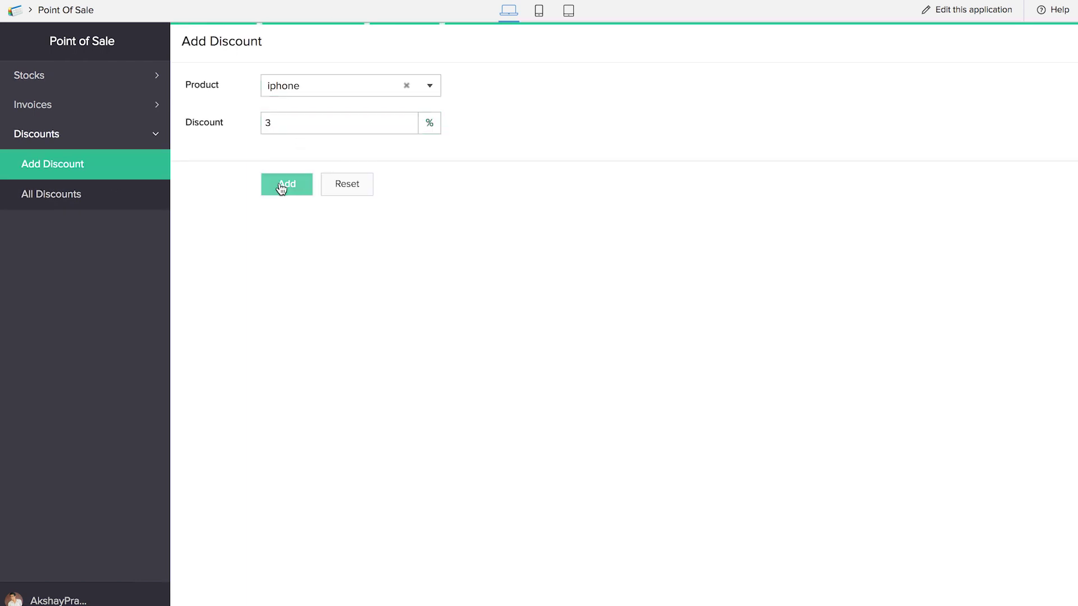
# Step: Add a 5% discount for the product Nexus
pyautogui.click(344, 89)
pyautogui.click(329, 134)
pyautogui.click(329, 129)
pyautogui.write('5')
pyautogui.click(300, 187)
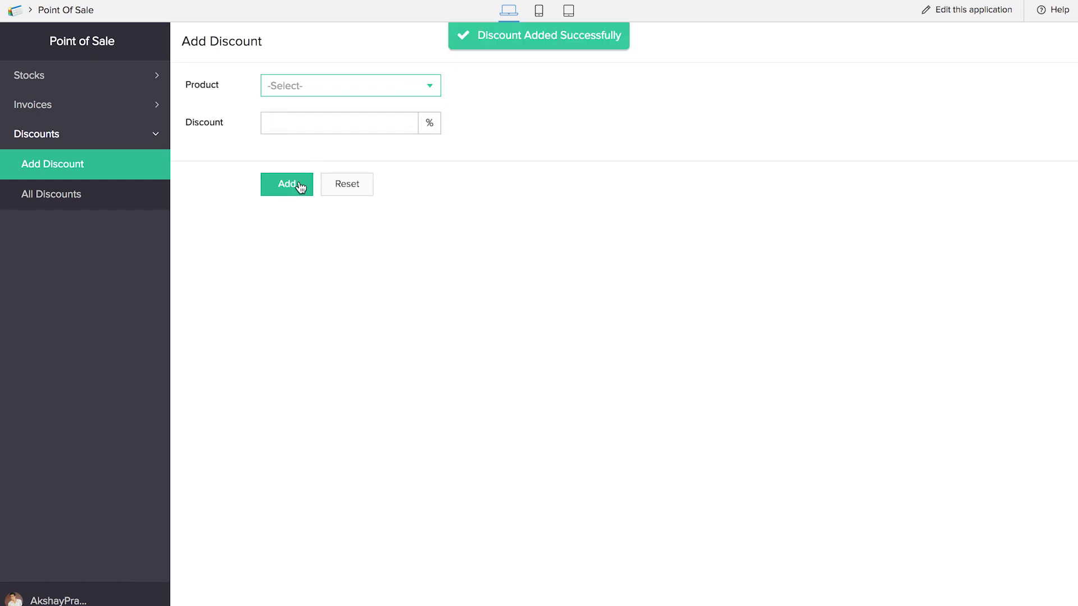
# Step: Open a new invoice and enter the customer's first and last name
pyautogui.click(33, 105)
pyautogui.click(63, 135)
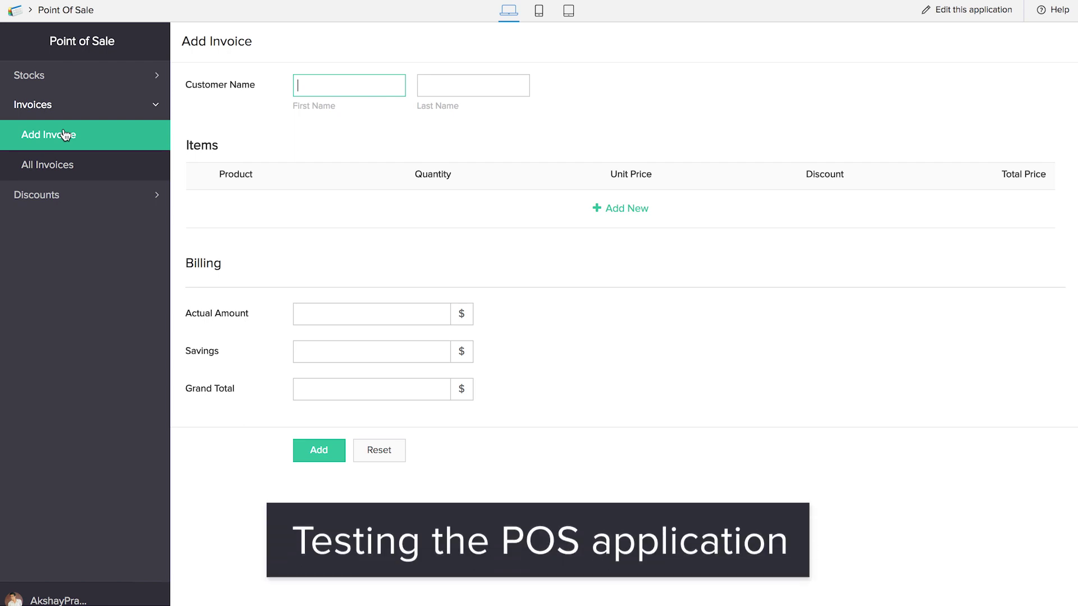
pyautogui.write('John')
pyautogui.press('Tab')
pyautogui.write('Snow')
# Step: Add an item row to the invoice for the product iphone with quantity 3
pyautogui.click(624, 208)
pyautogui.click(330, 210)
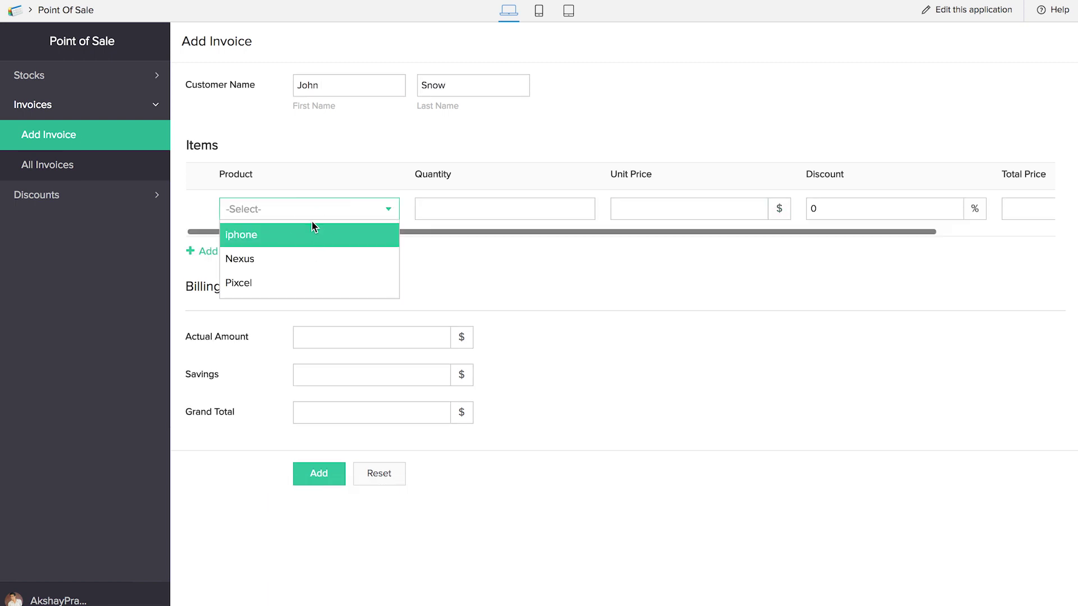
pyautogui.click(313, 232)
pyautogui.click(466, 208)
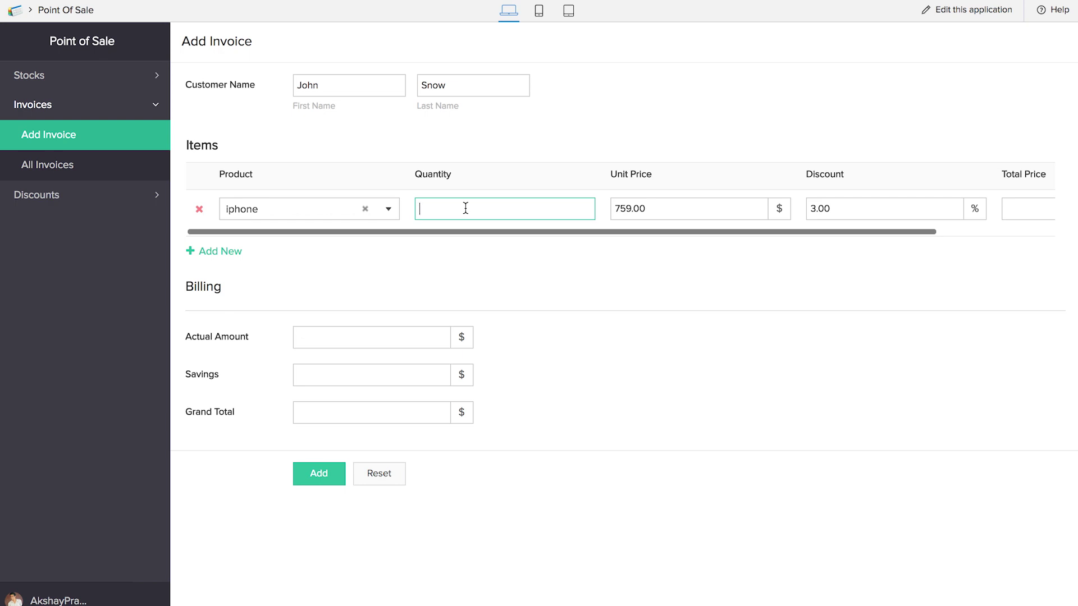
pyautogui.write('3')
pyautogui.click(755, 225)
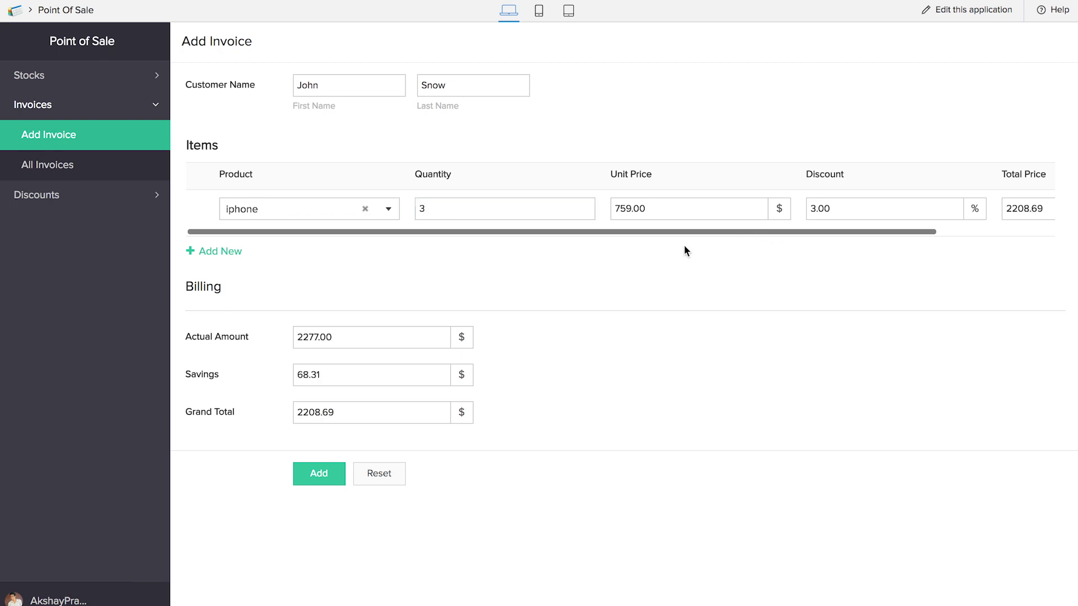
# Step: Examine the iphone row's quantity, unit price, discount and total price, and the invoice's actual amount and savings
pyautogui.moveTo(595, 230); pyautogui.dragTo(445, 200)
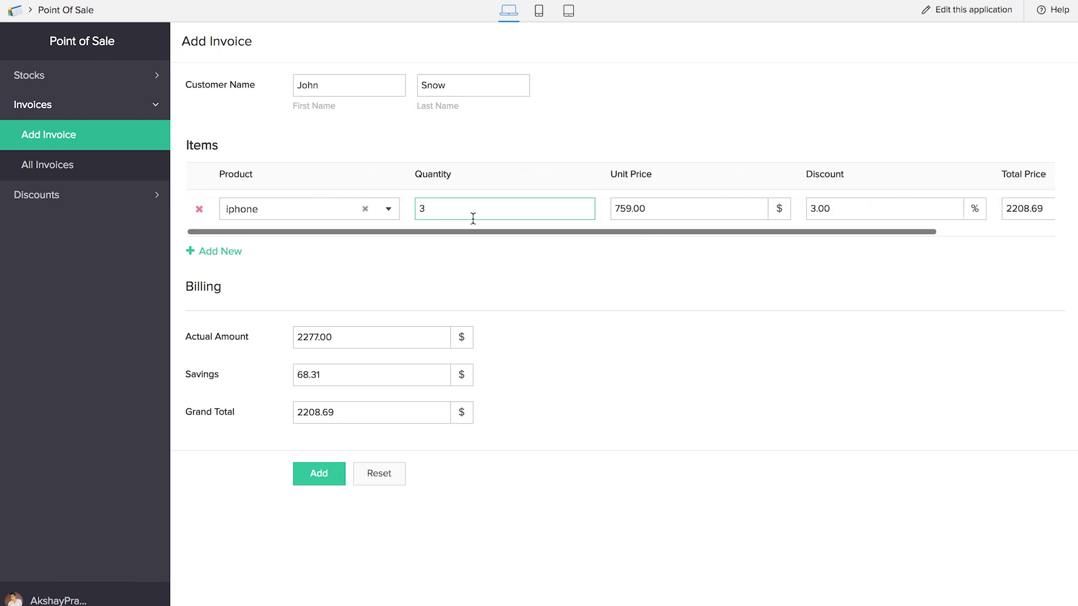
pyautogui.moveTo(491, 231); pyautogui.dragTo(566, 231)
pyautogui.click(556, 203)
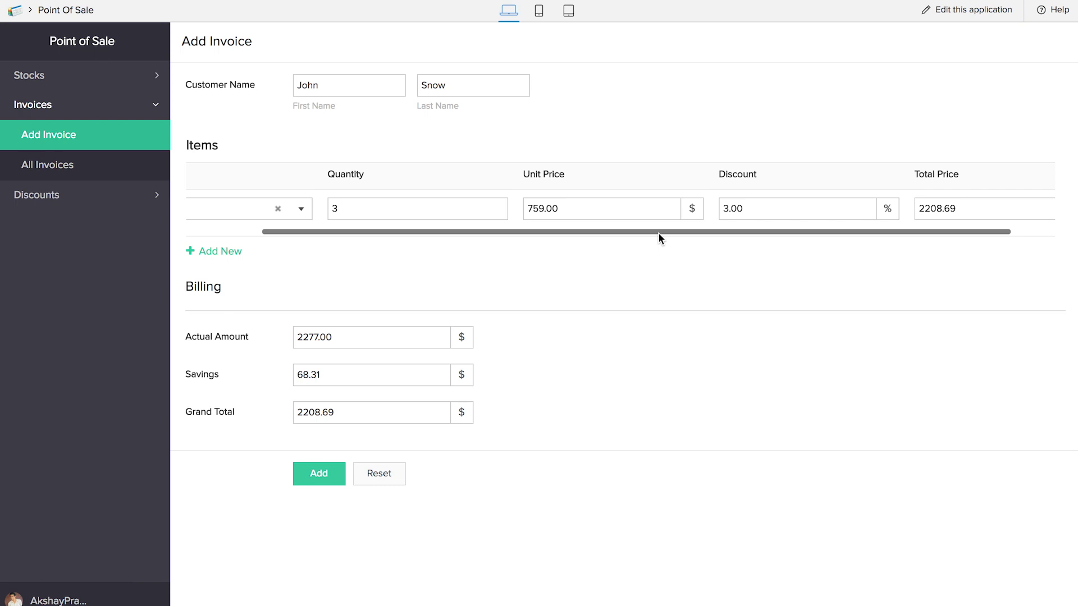
pyautogui.moveTo(658, 232); pyautogui.dragTo(700, 233)
pyautogui.click(693, 212)
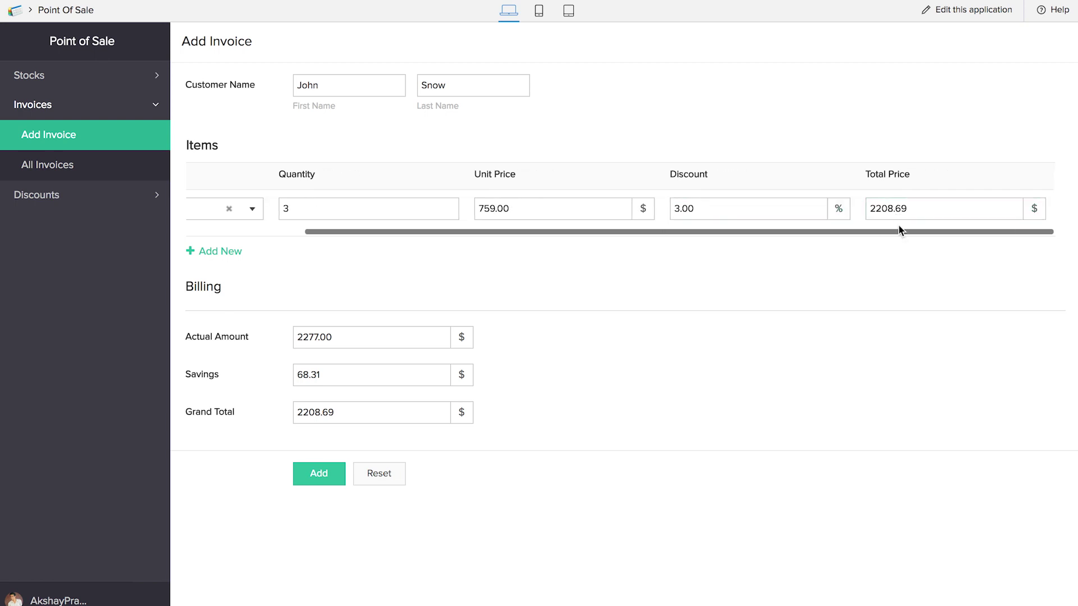
pyautogui.moveTo(336, 335); pyautogui.dragTo(264, 340)
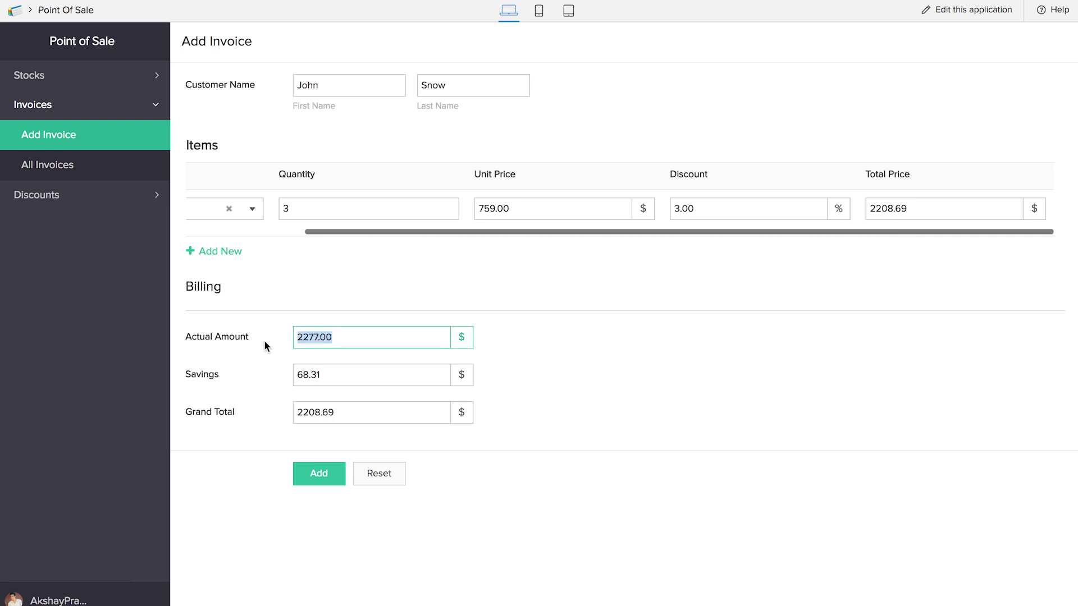
pyautogui.moveTo(325, 378); pyautogui.dragTo(277, 378)
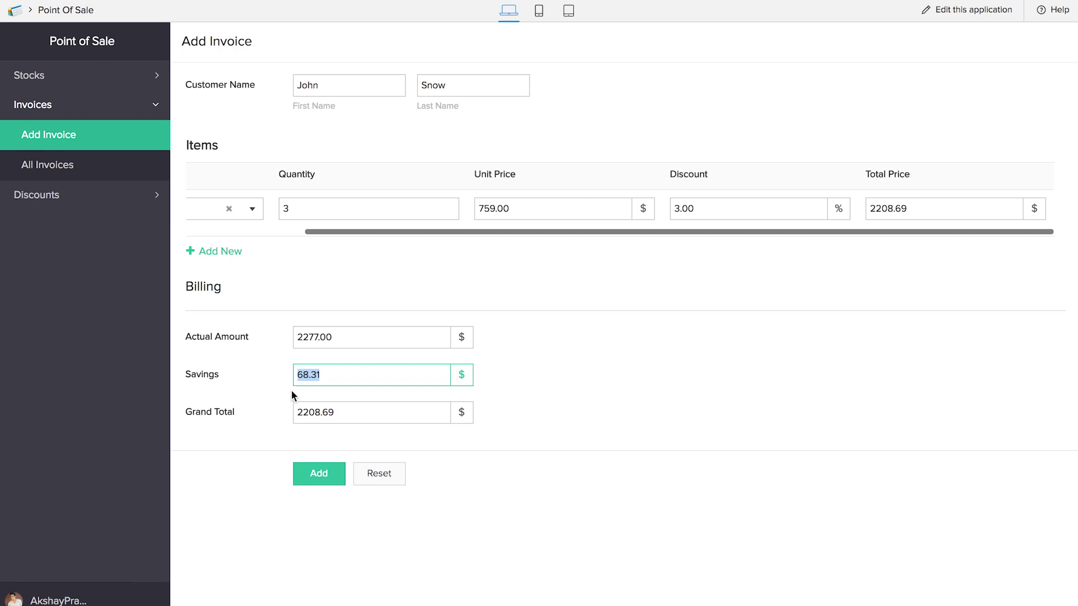
# Step: Add a second item row to the invoice for the product Nexus with quantity 5
pyautogui.moveTo(338, 231); pyautogui.dragTo(197, 236)
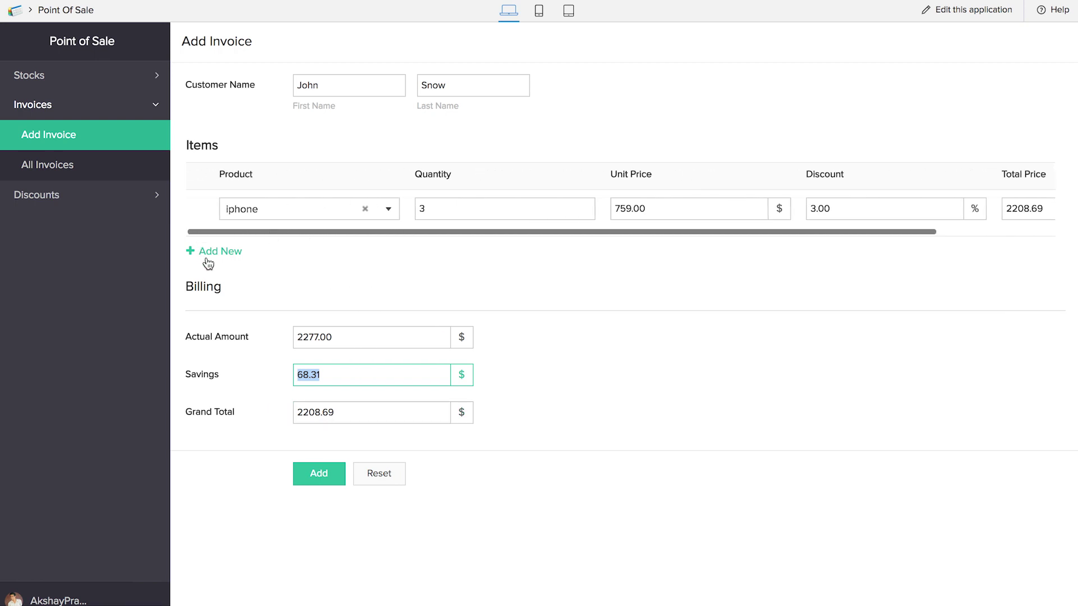
pyautogui.click(205, 256)
pyautogui.click(238, 248)
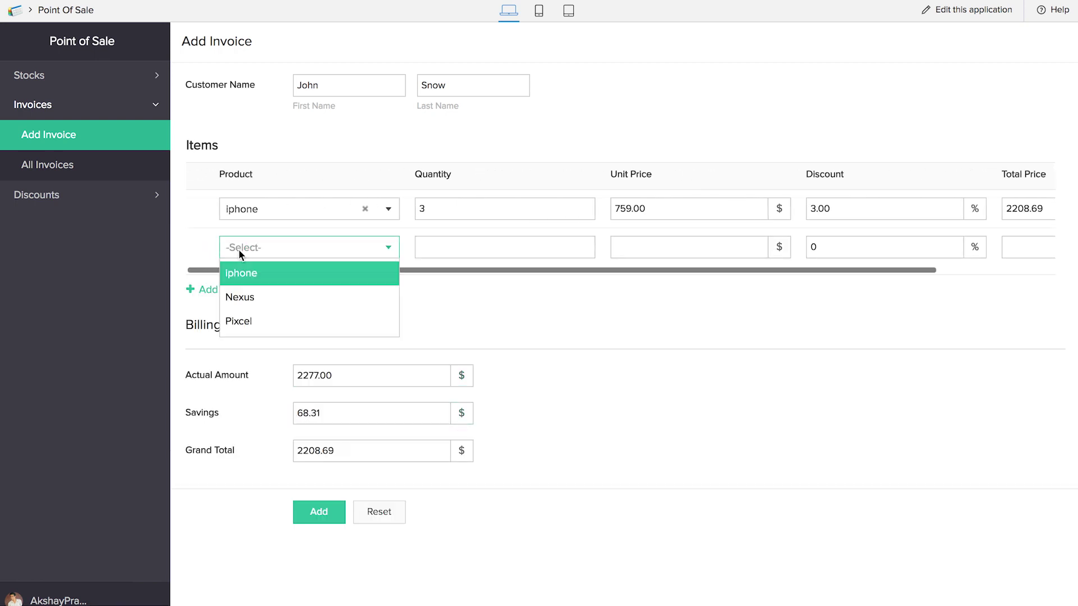
pyautogui.click(263, 303)
pyautogui.click(478, 250)
pyautogui.write('5')
pyautogui.click(981, 264)
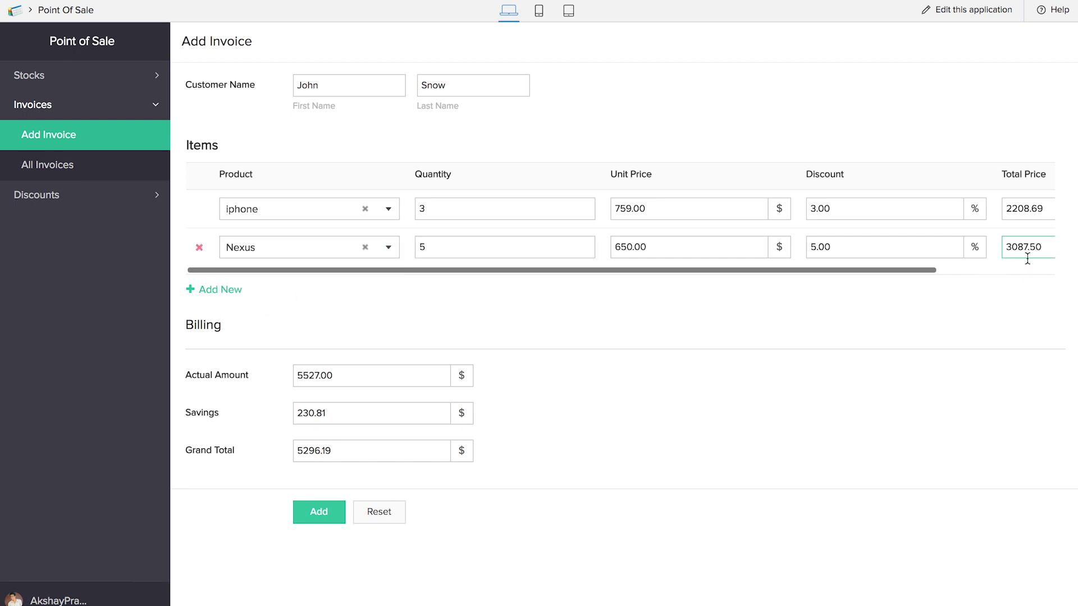
# Step: Check the savings and grand total in the Billing section against the discounts of both invoice items
pyautogui.click(331, 412)
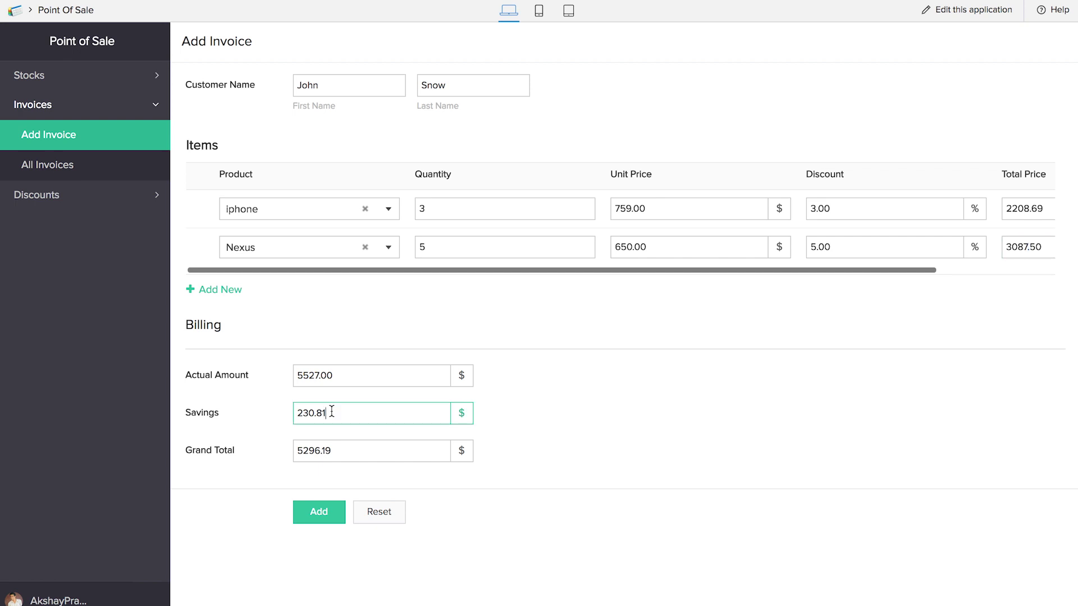
pyautogui.moveTo(332, 413); pyautogui.dragTo(290, 413)
pyautogui.click(588, 419)
pyautogui.click(842, 208)
pyautogui.click(839, 269)
pyautogui.click(301, 450)
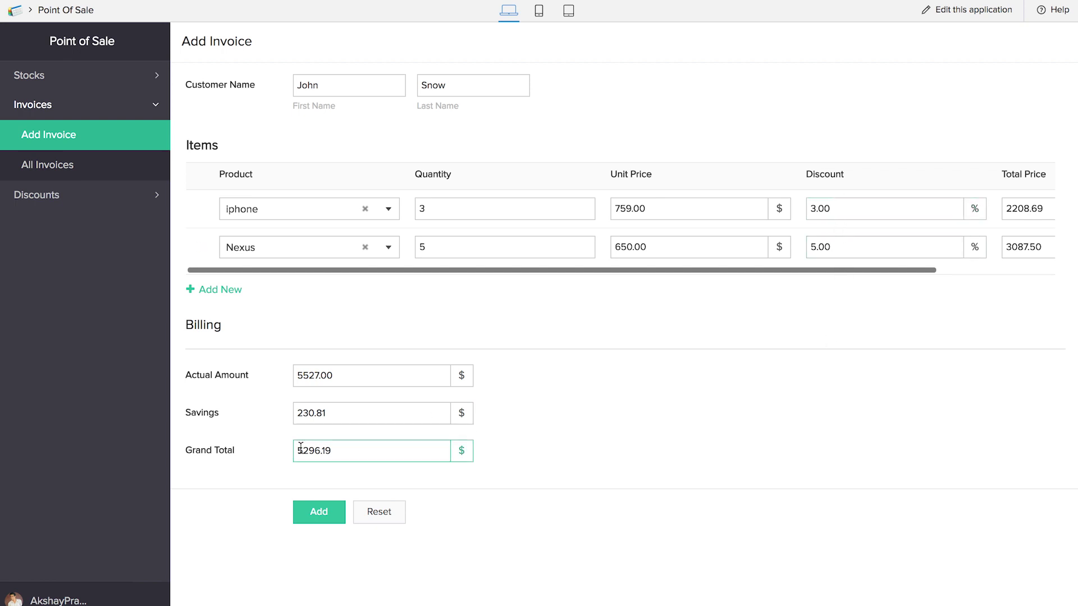
pyautogui.click(359, 459)
pyautogui.moveTo(359, 460); pyautogui.dragTo(264, 449)
# Step: Submit the invoice and check the All Invoices report, returning to a blank invoice form
pyautogui.click(314, 512)
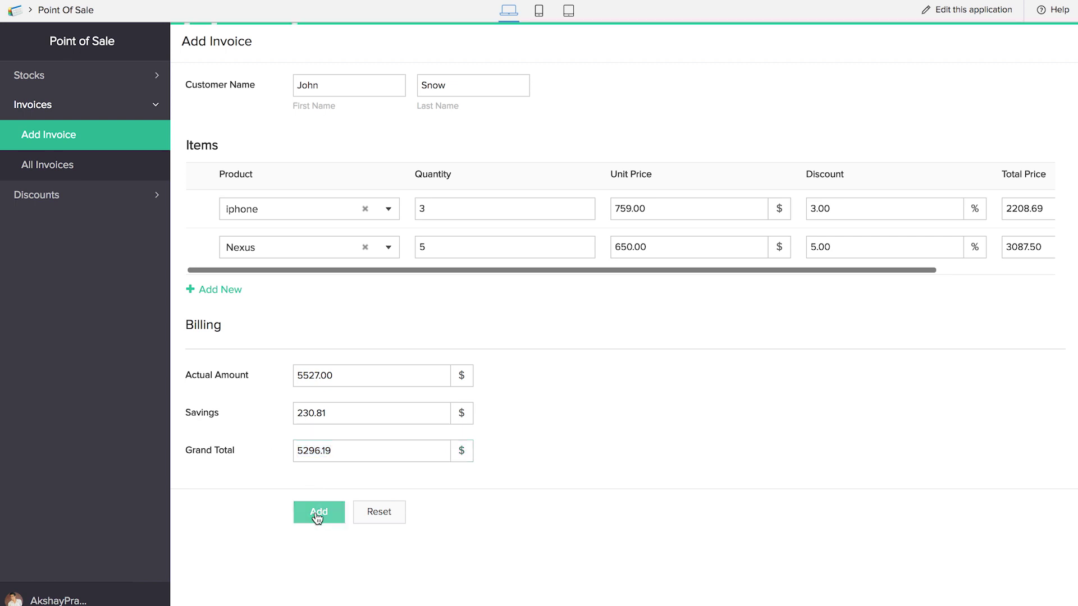
pyautogui.click(106, 168)
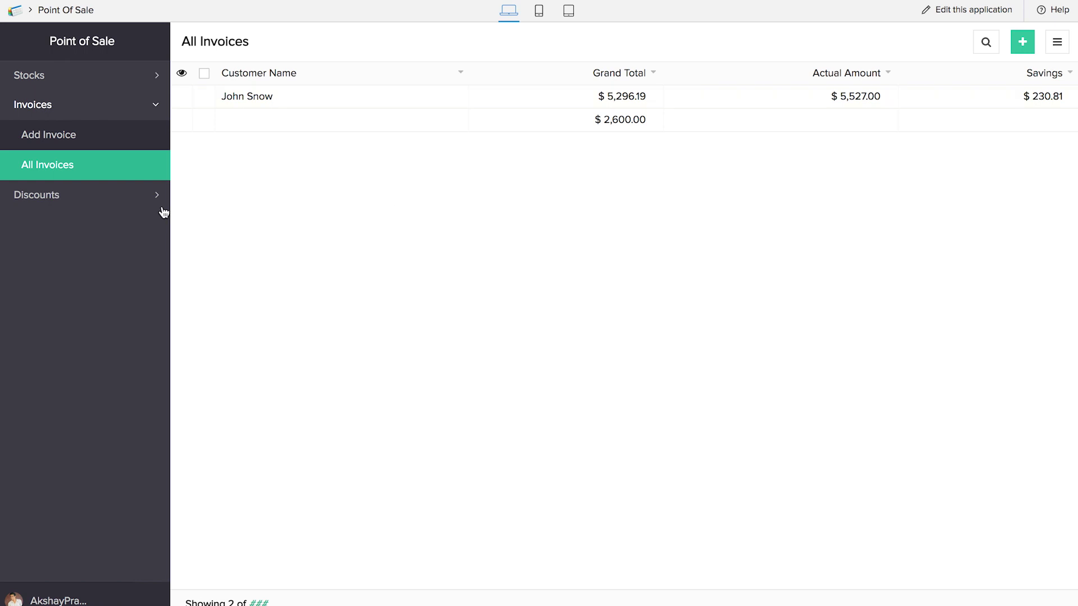
pyautogui.click(117, 136)
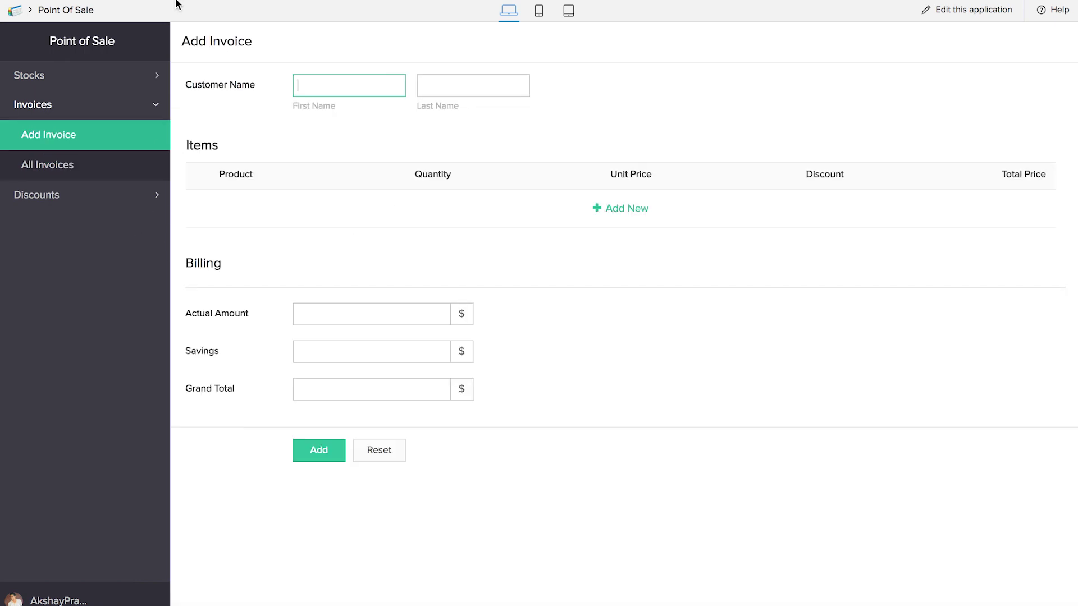